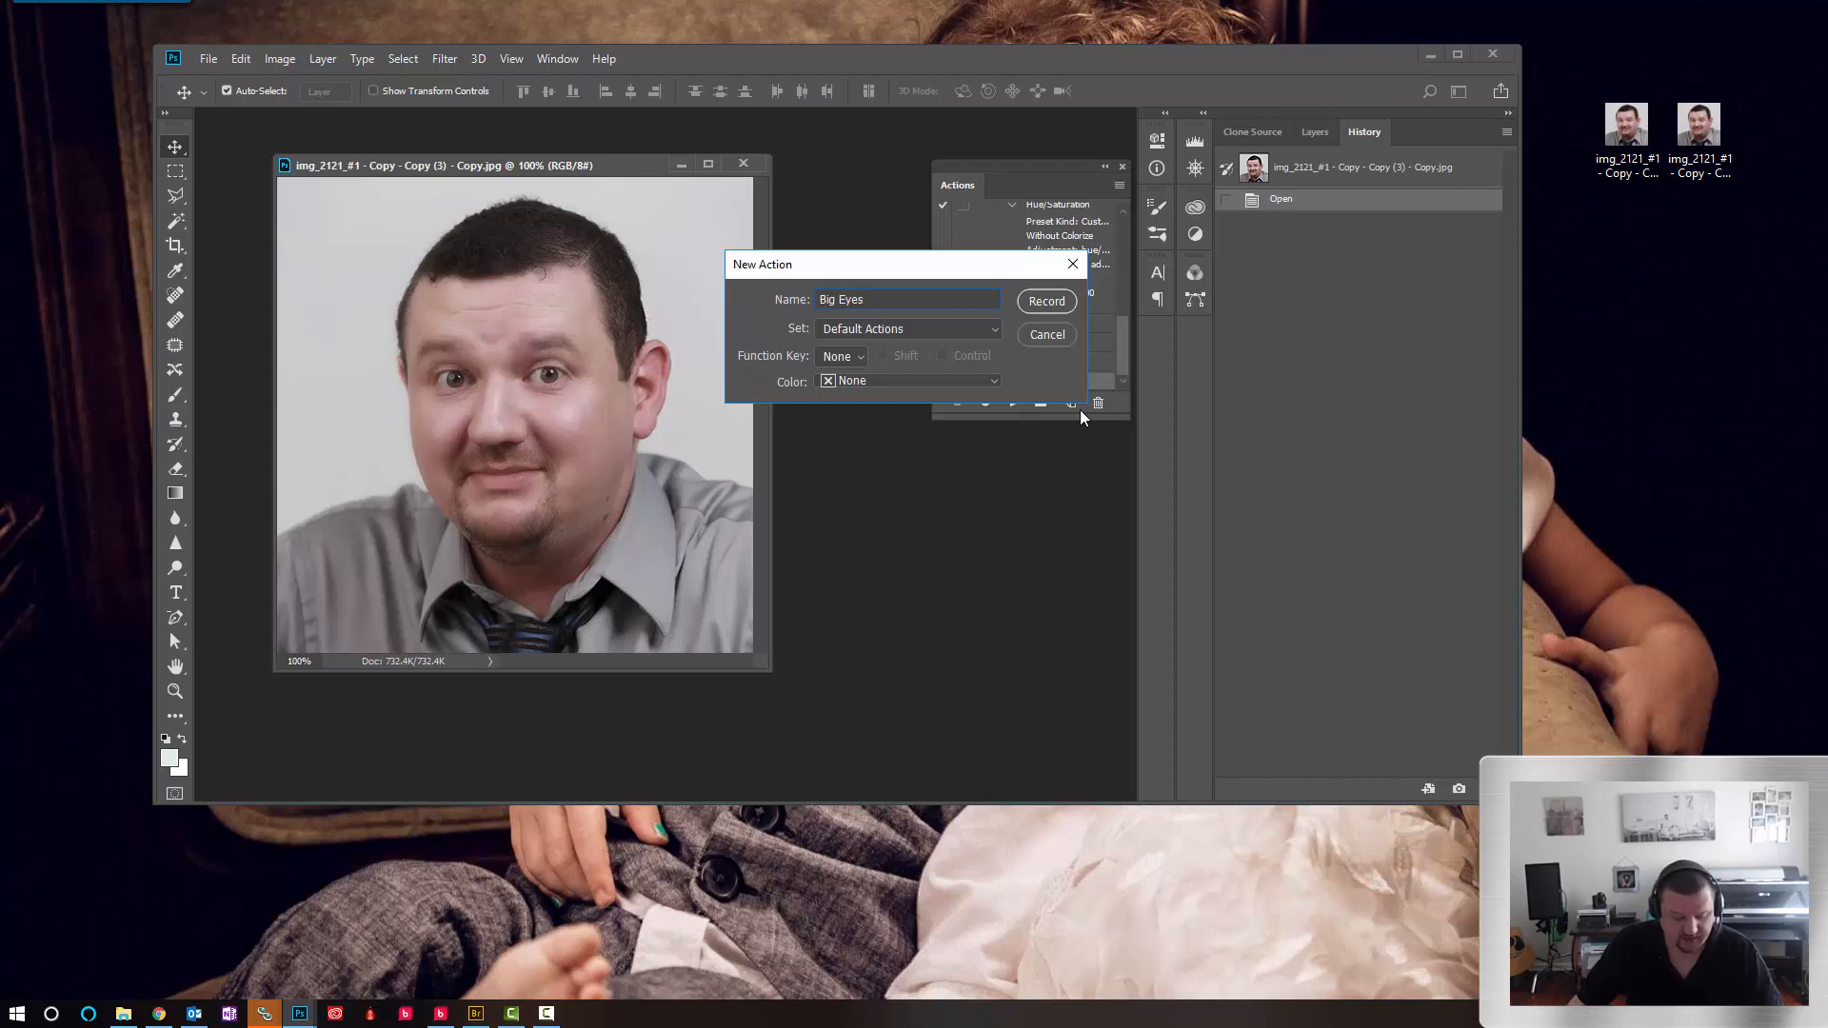
# Name the new action Big Eyes1 in the Default Actions set and start recording it
pyautogui.write('1')
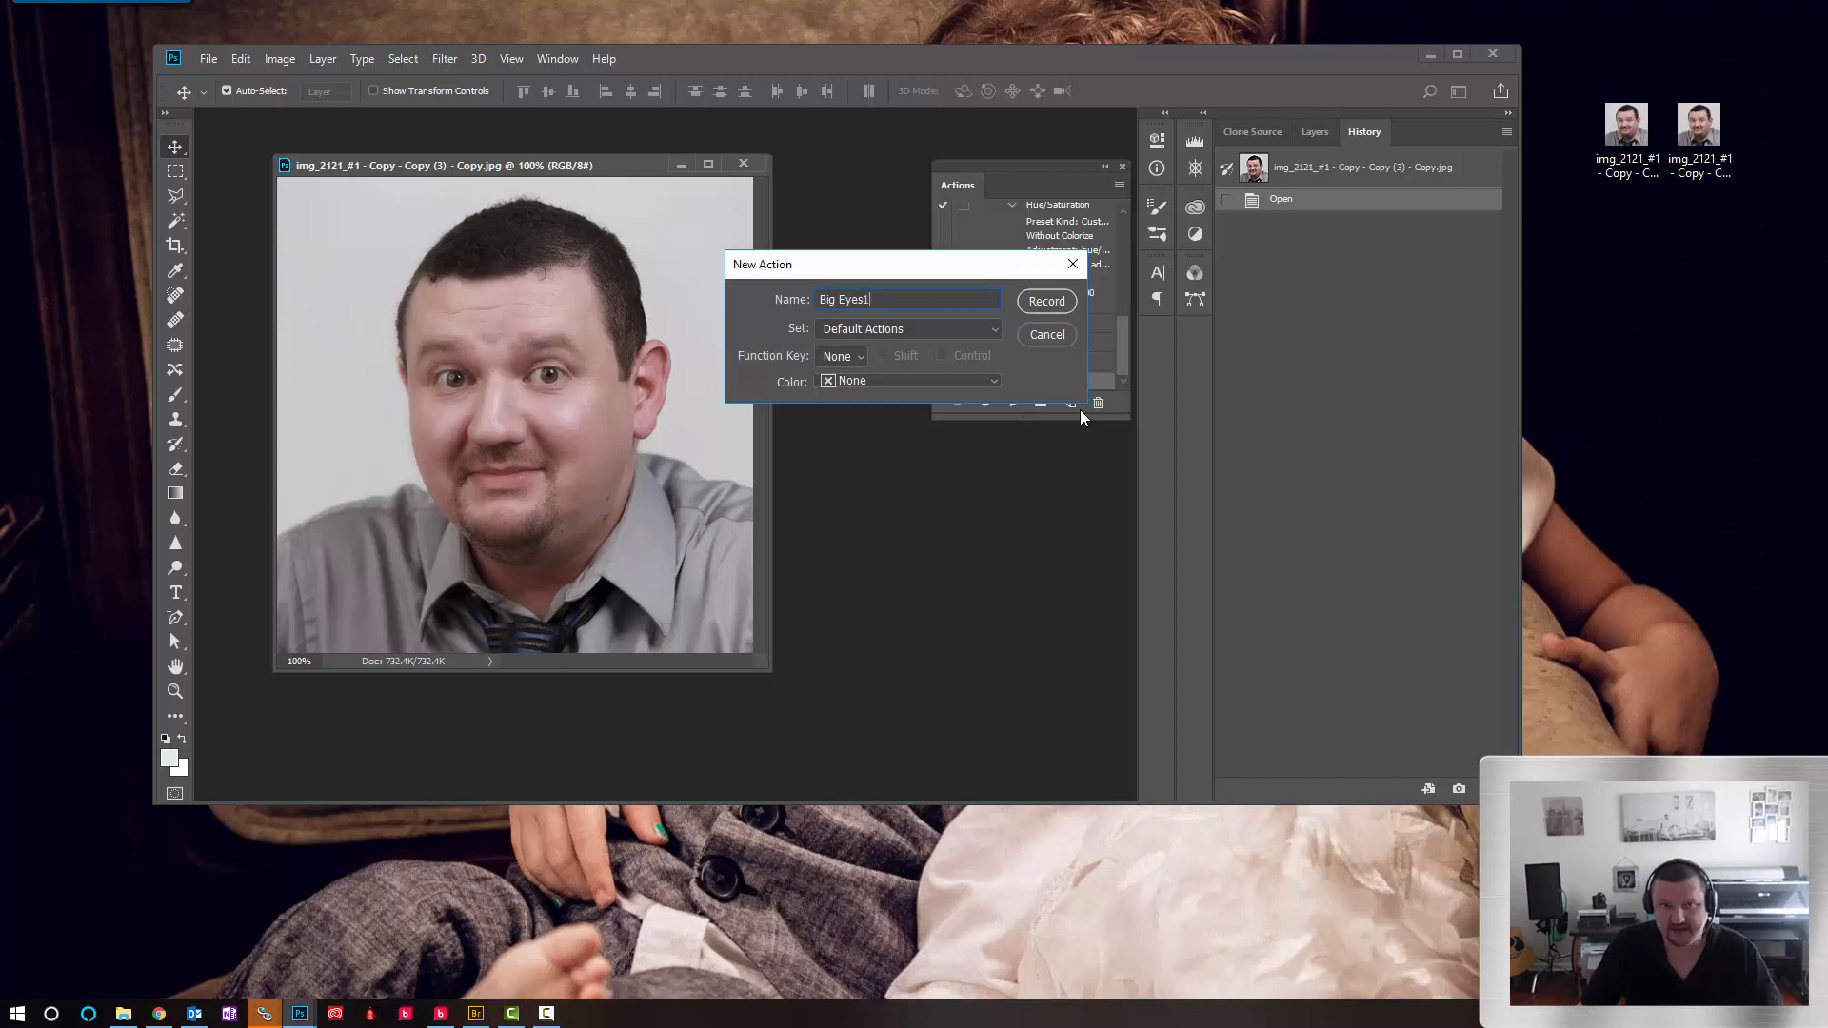
pyautogui.click(1045, 303)
# Apply Liquify to the portrait with both eyes linked and eye size, height, width and tilt all set to 100
pyautogui.click(441, 60)
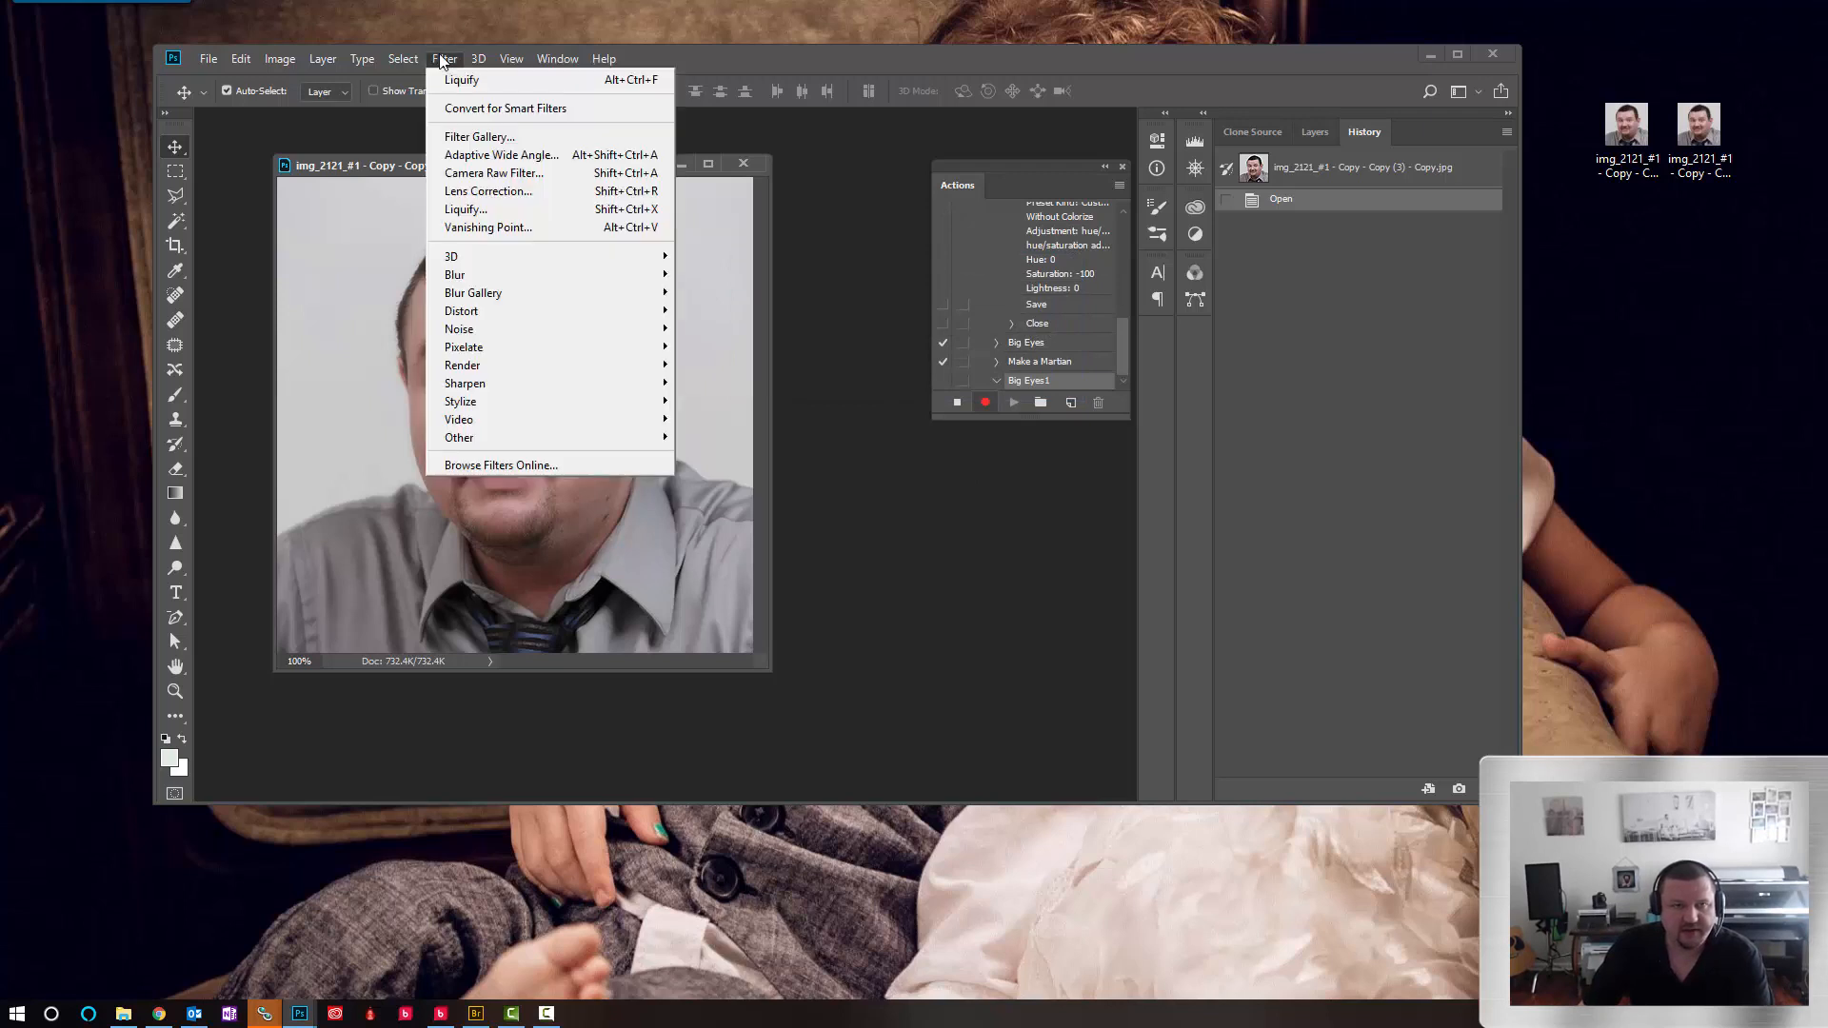
pyautogui.click(480, 210)
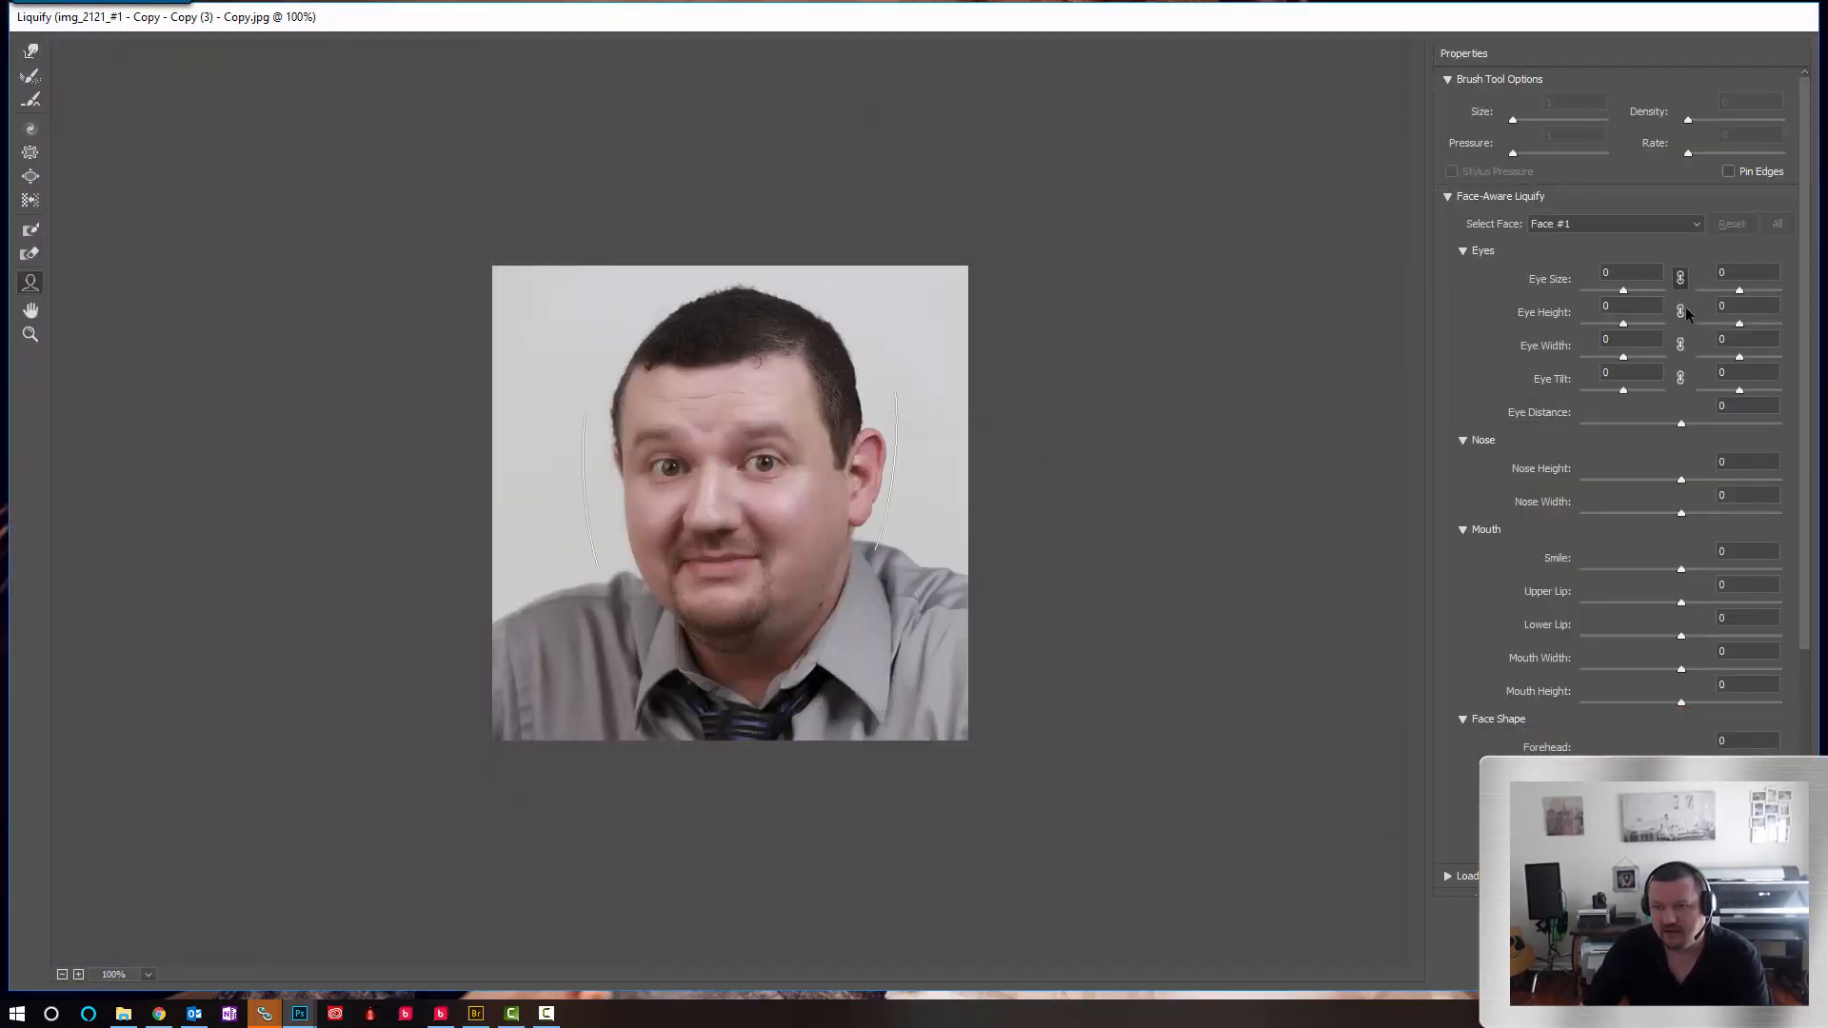
pyautogui.click(1681, 344)
pyautogui.click(1680, 378)
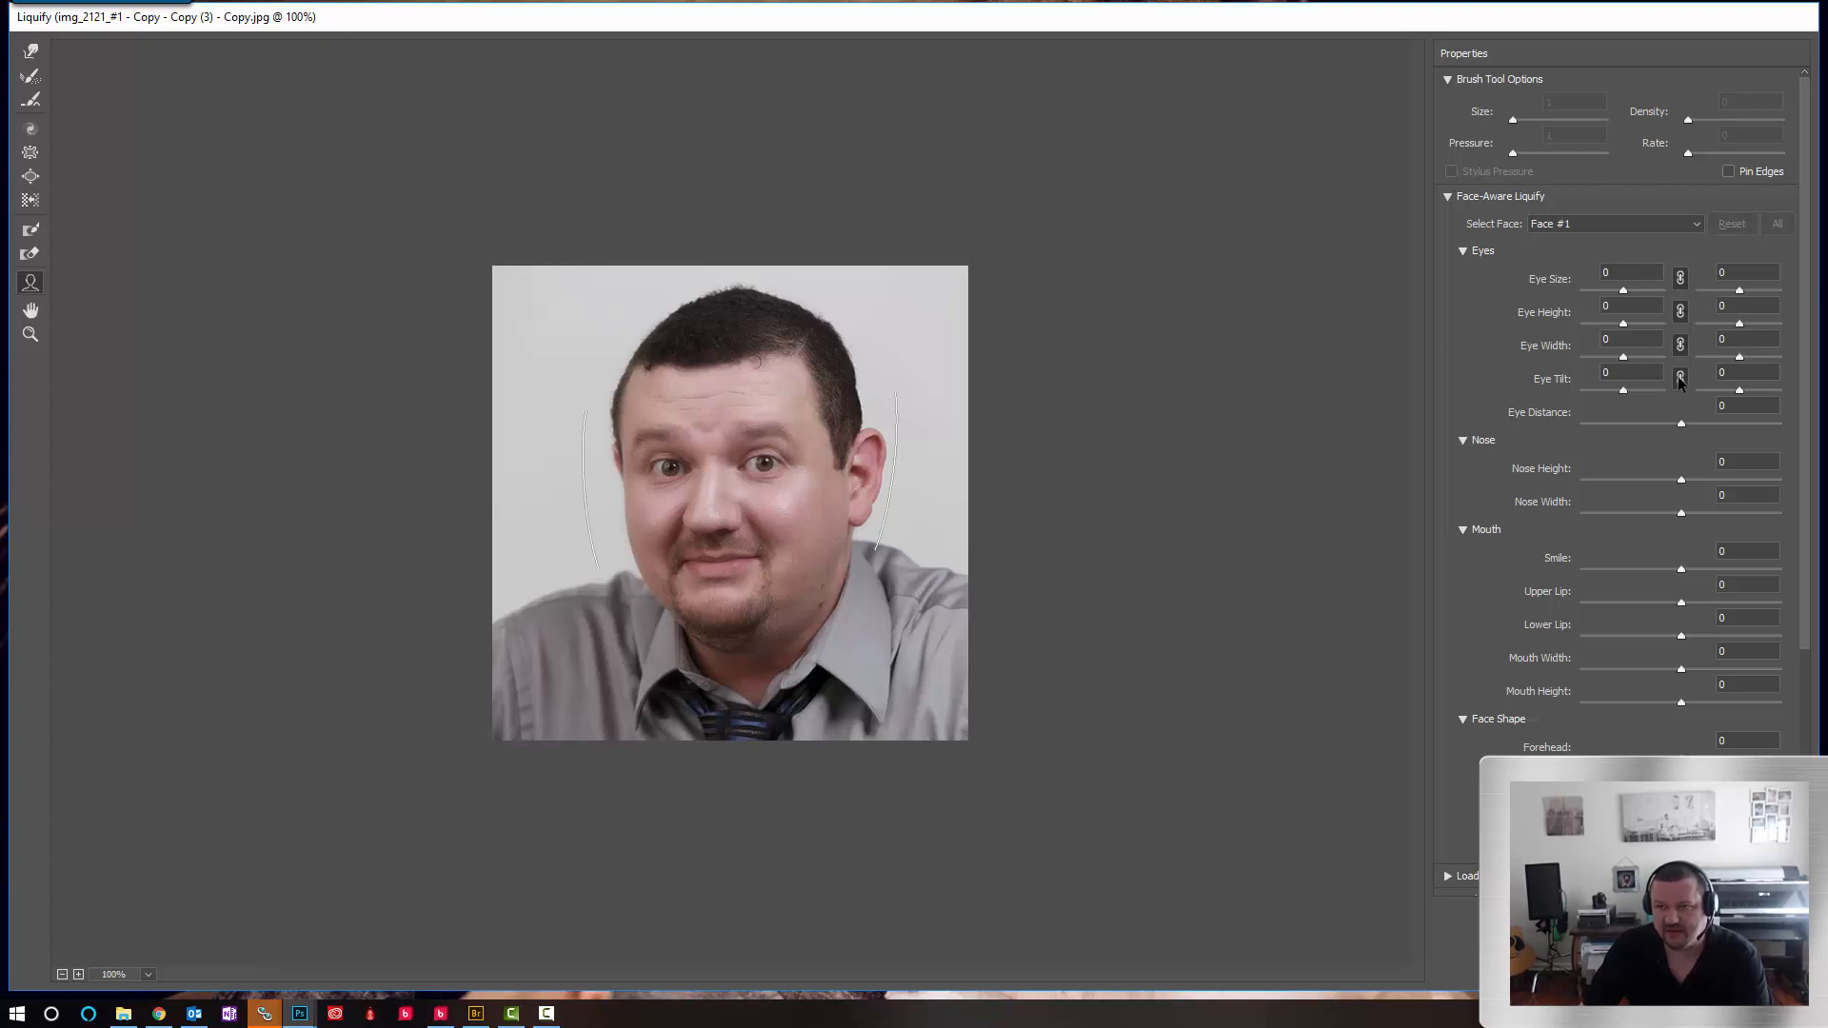
pyautogui.moveTo(1623, 291); pyautogui.dragTo(1706, 385)
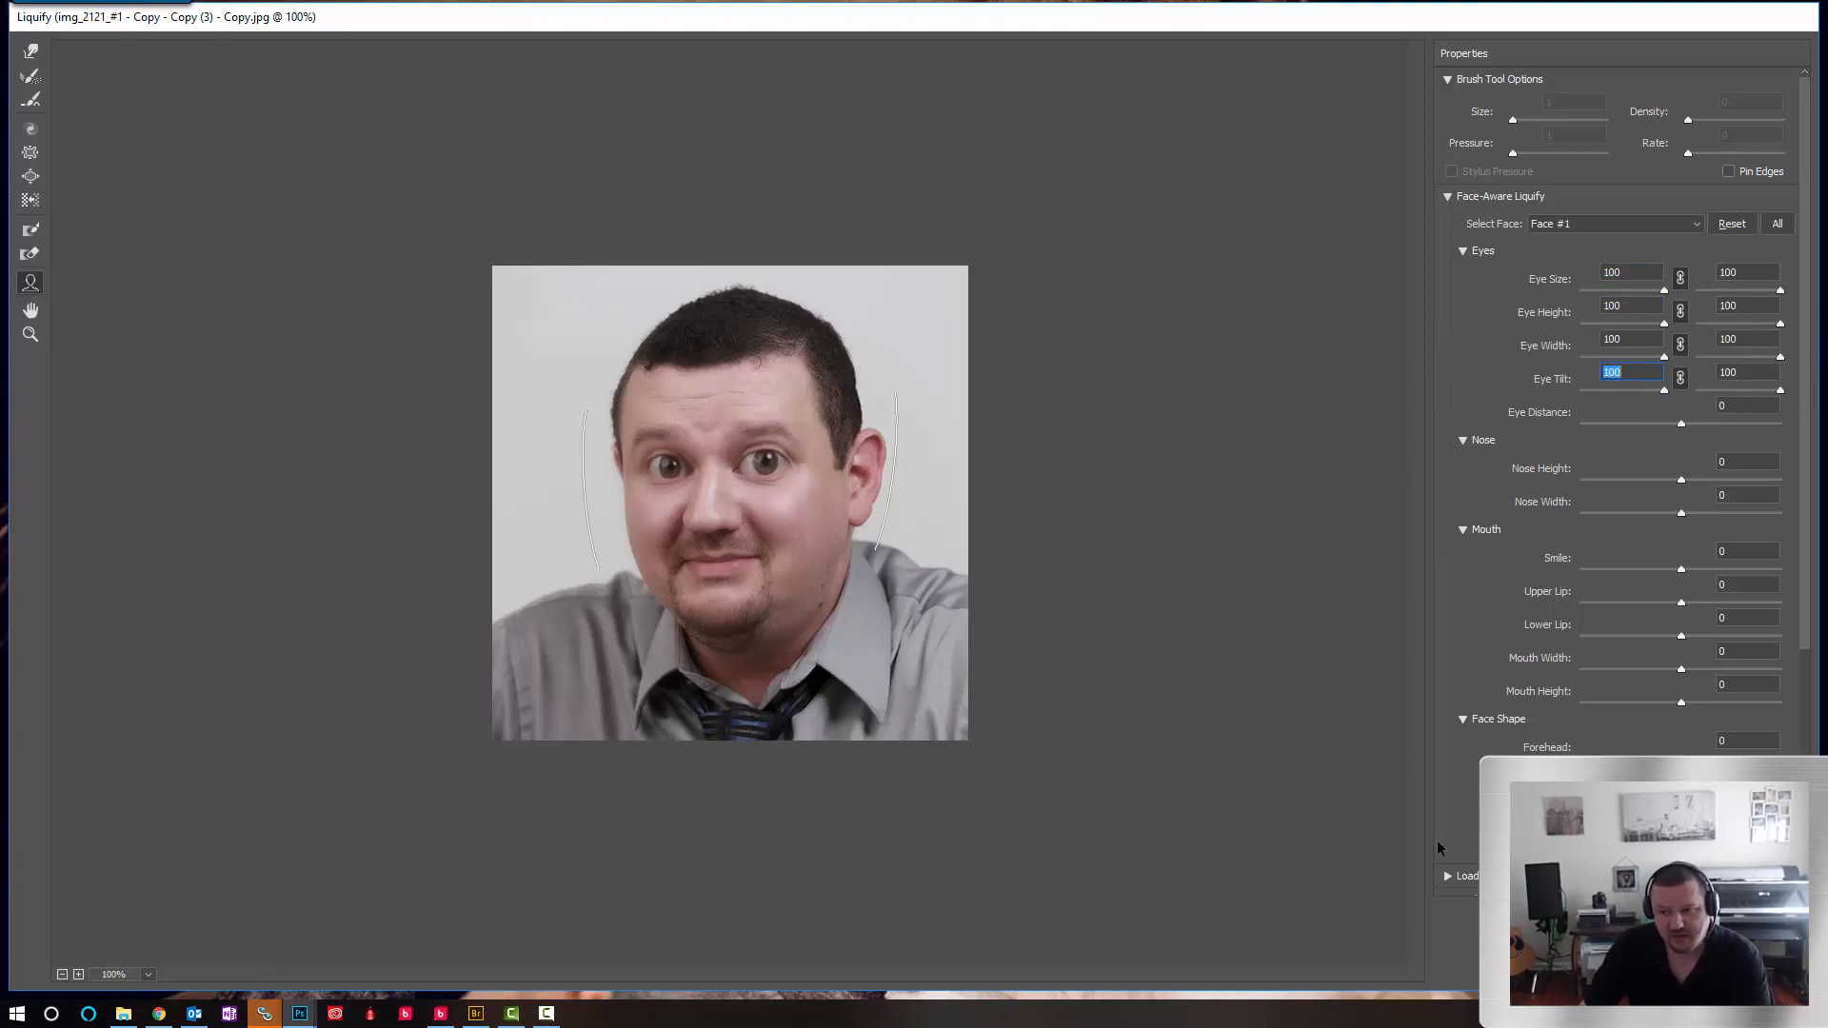
pyautogui.press('Return')
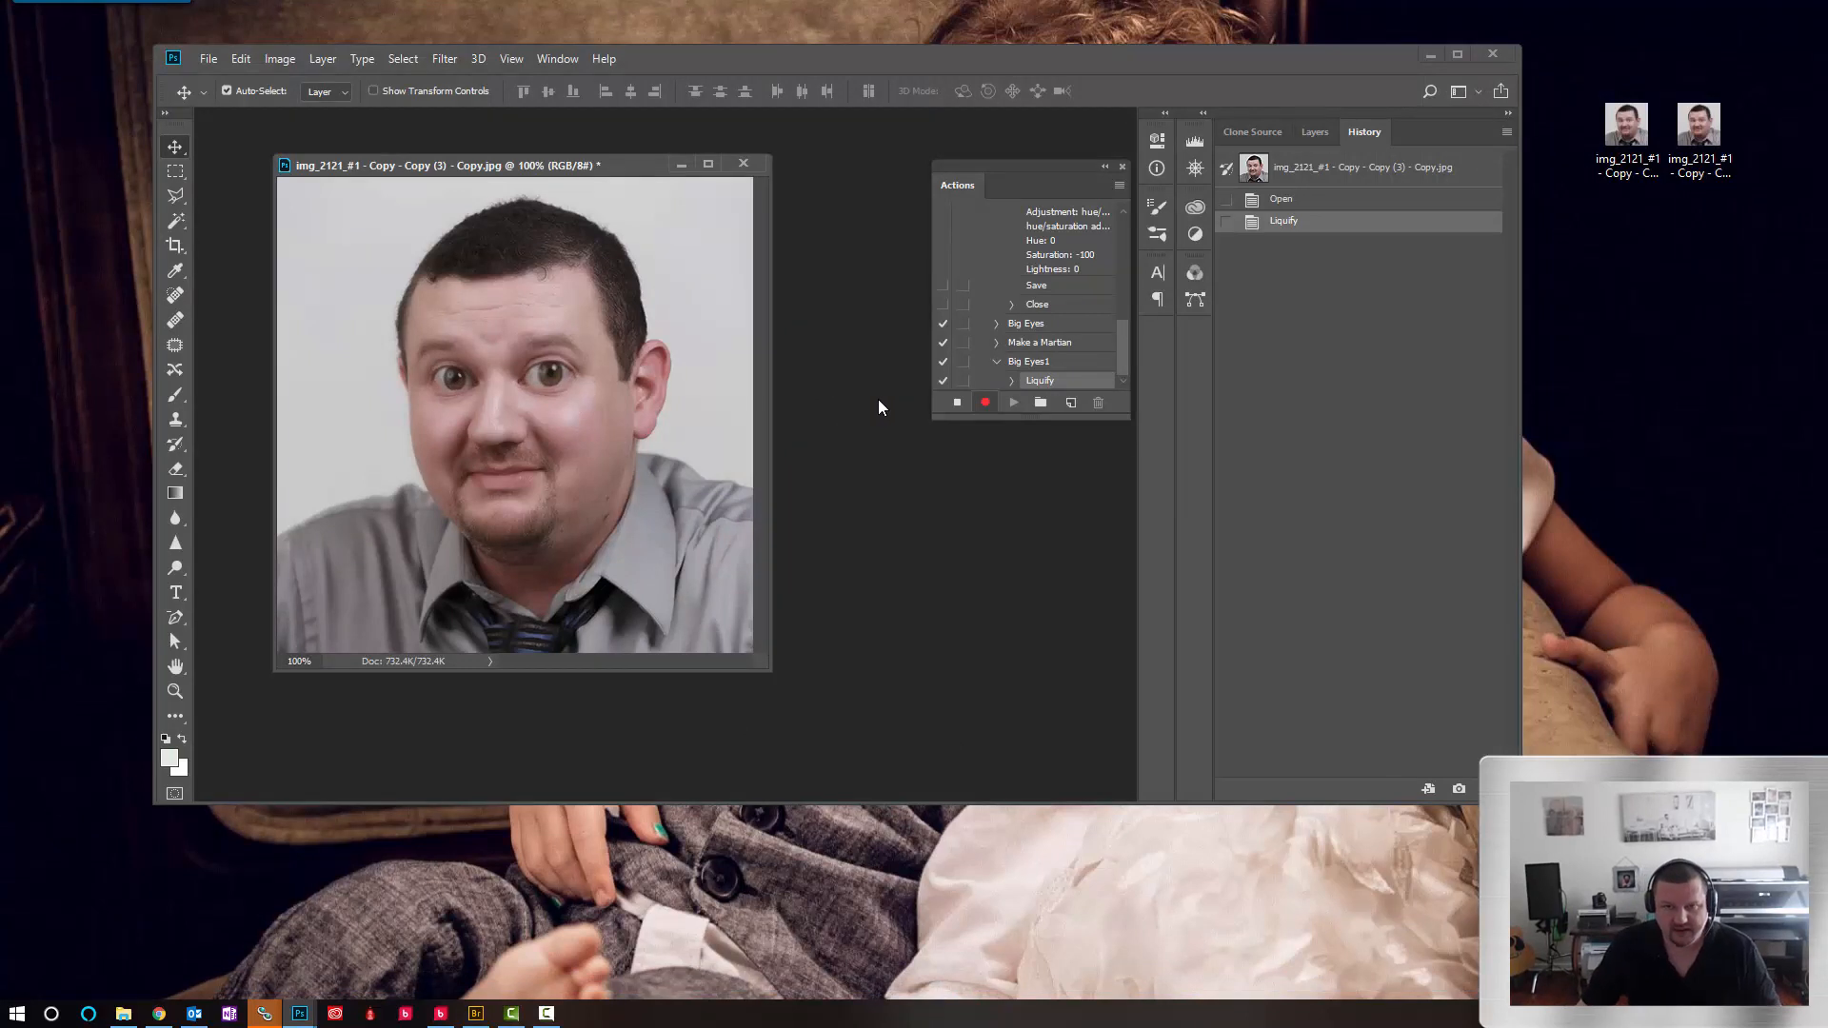
# Save and close the portrait as part of the Big Eyes1 action, and stop recording
pyautogui.press('ctrl')
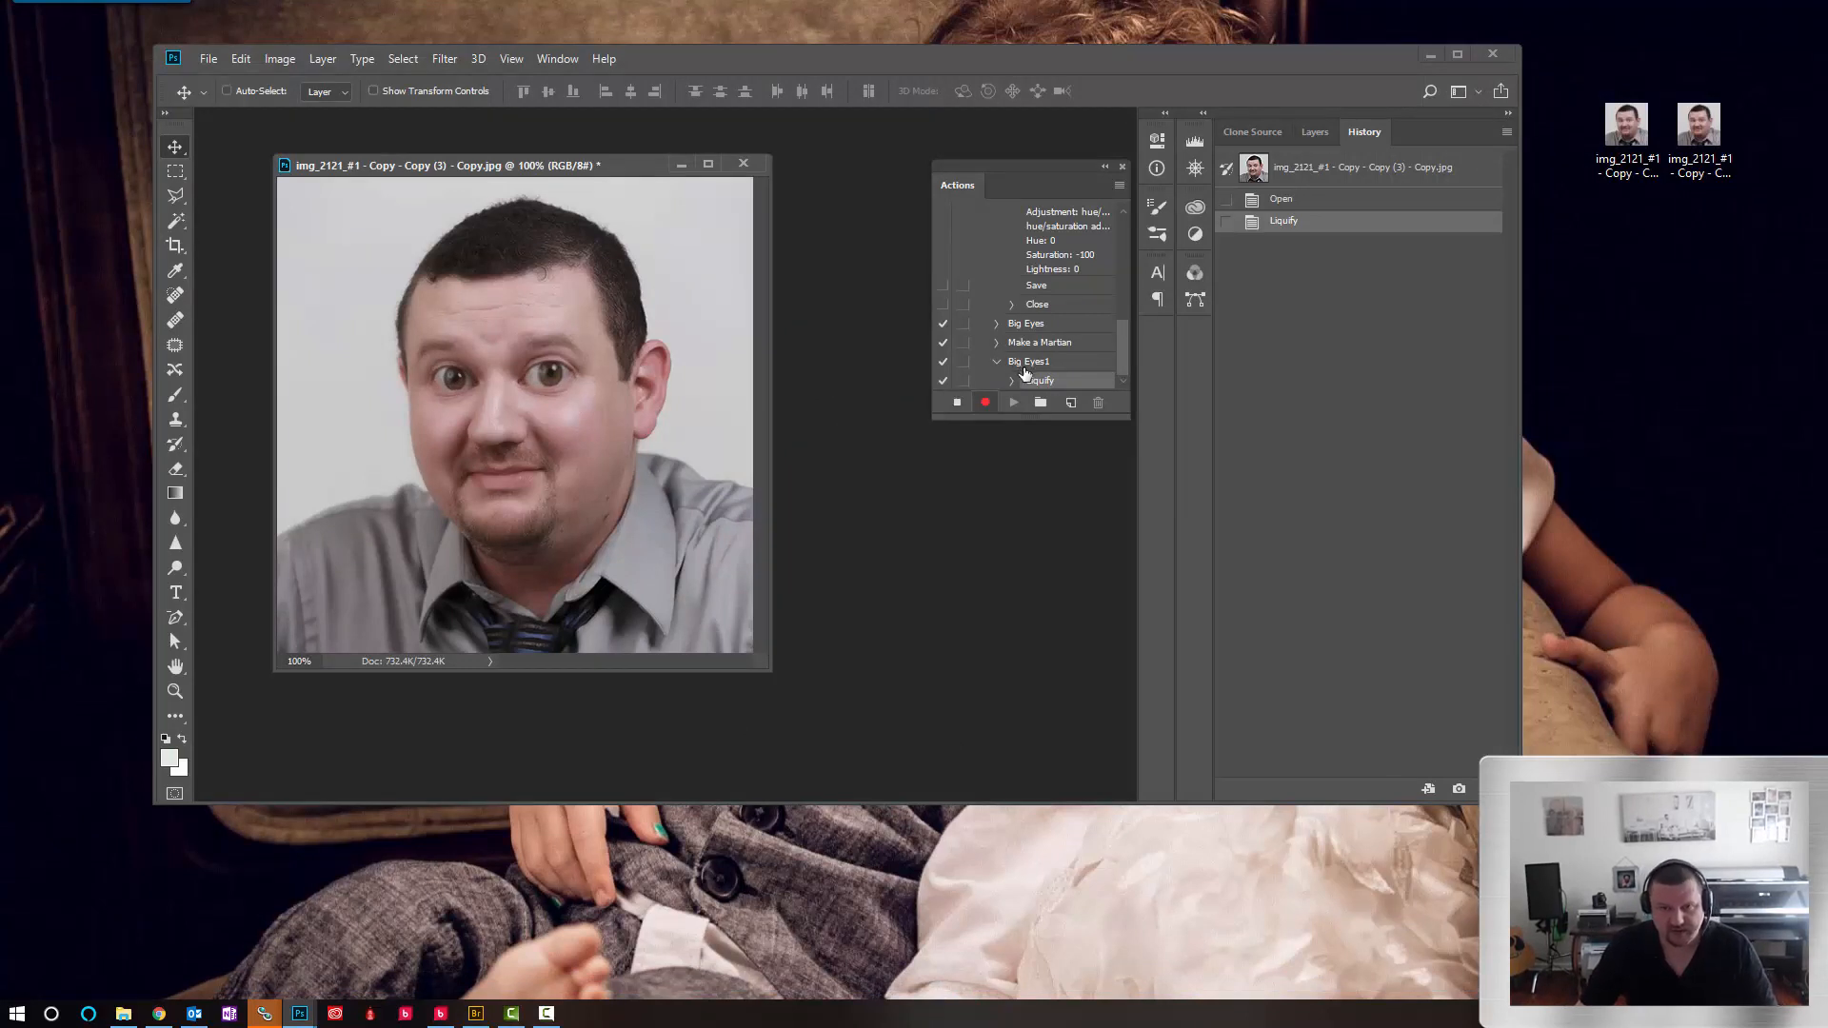
pyautogui.hotkey('ctrl', 's')
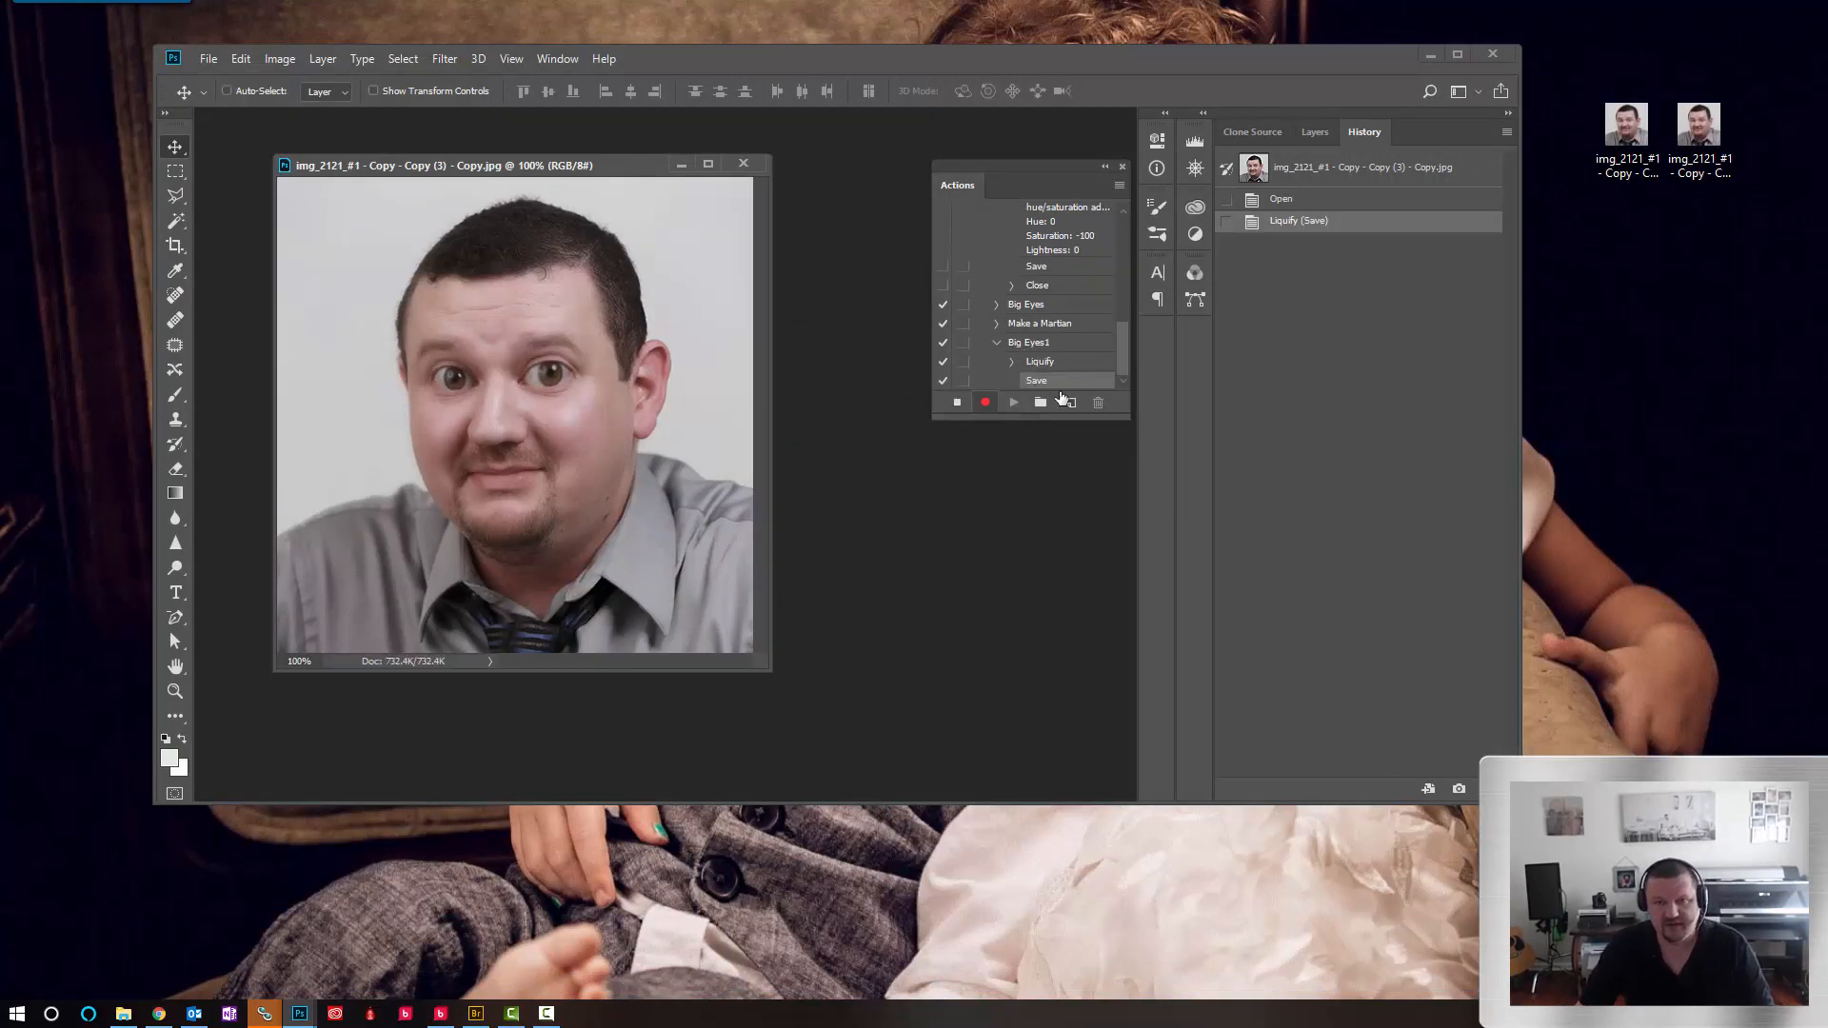
pyautogui.hotkey('ctrl', 'w')
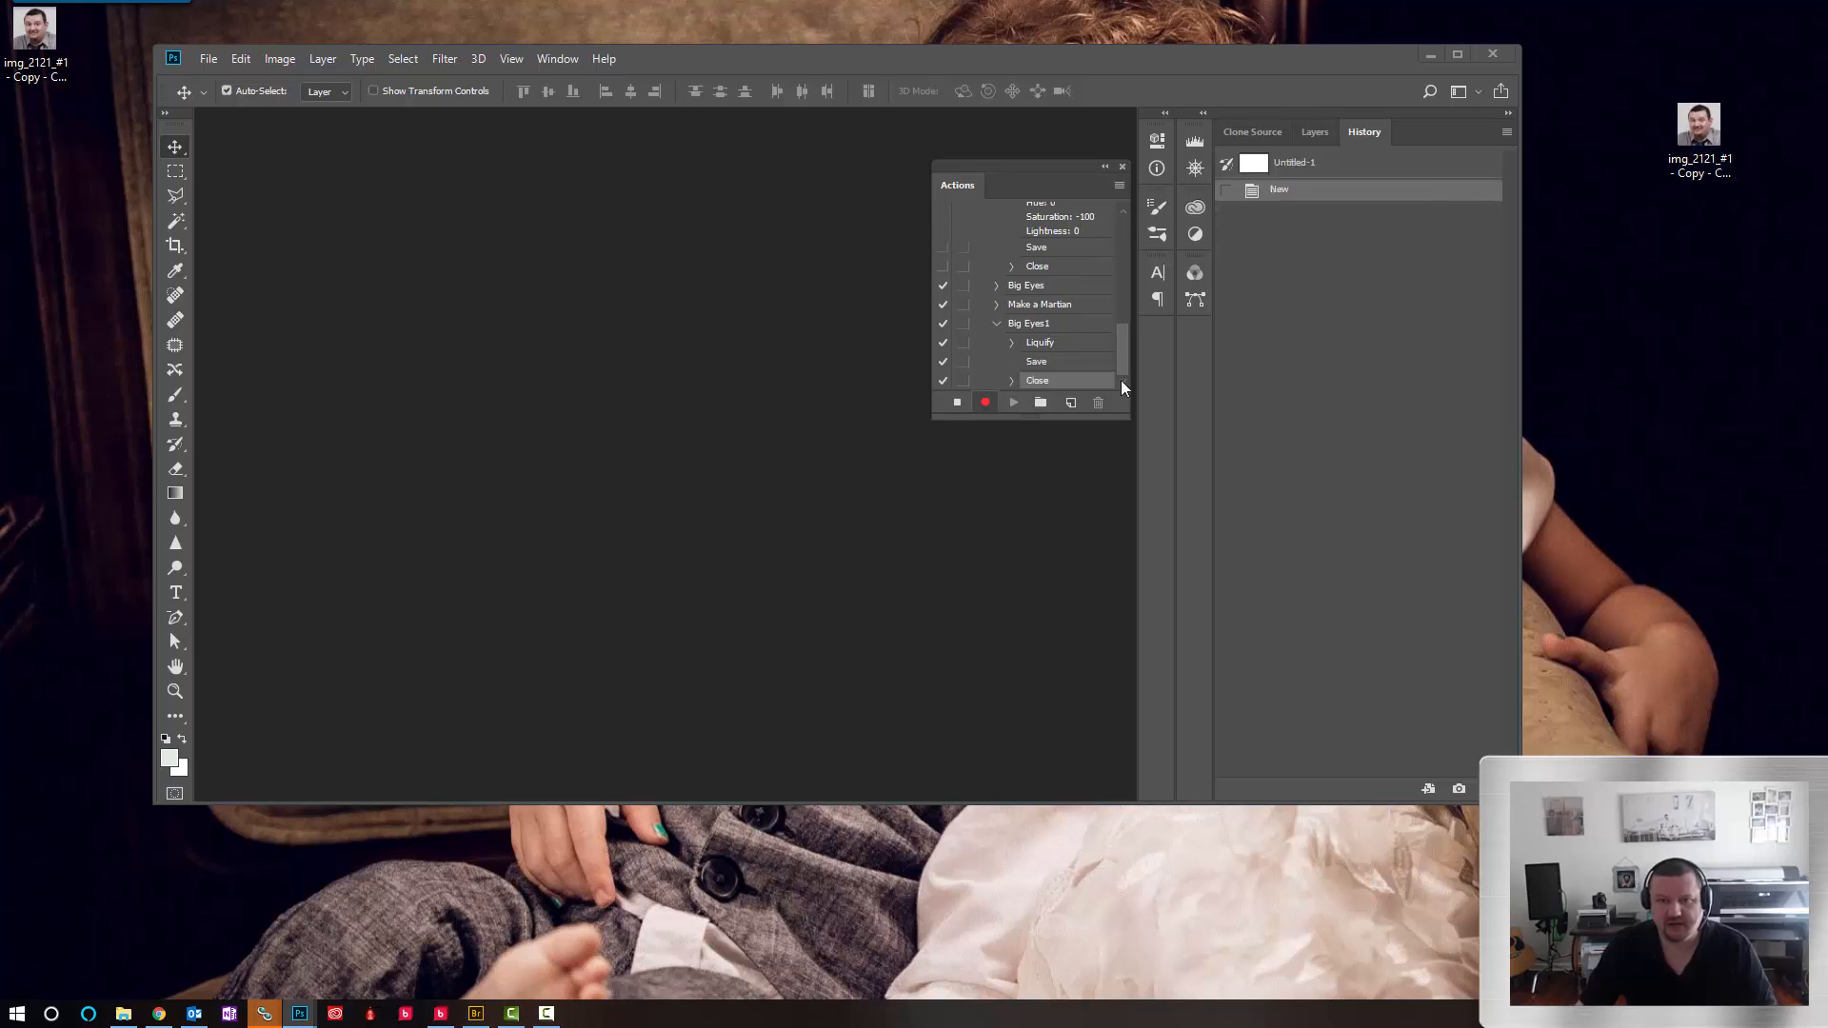
pyautogui.click(955, 404)
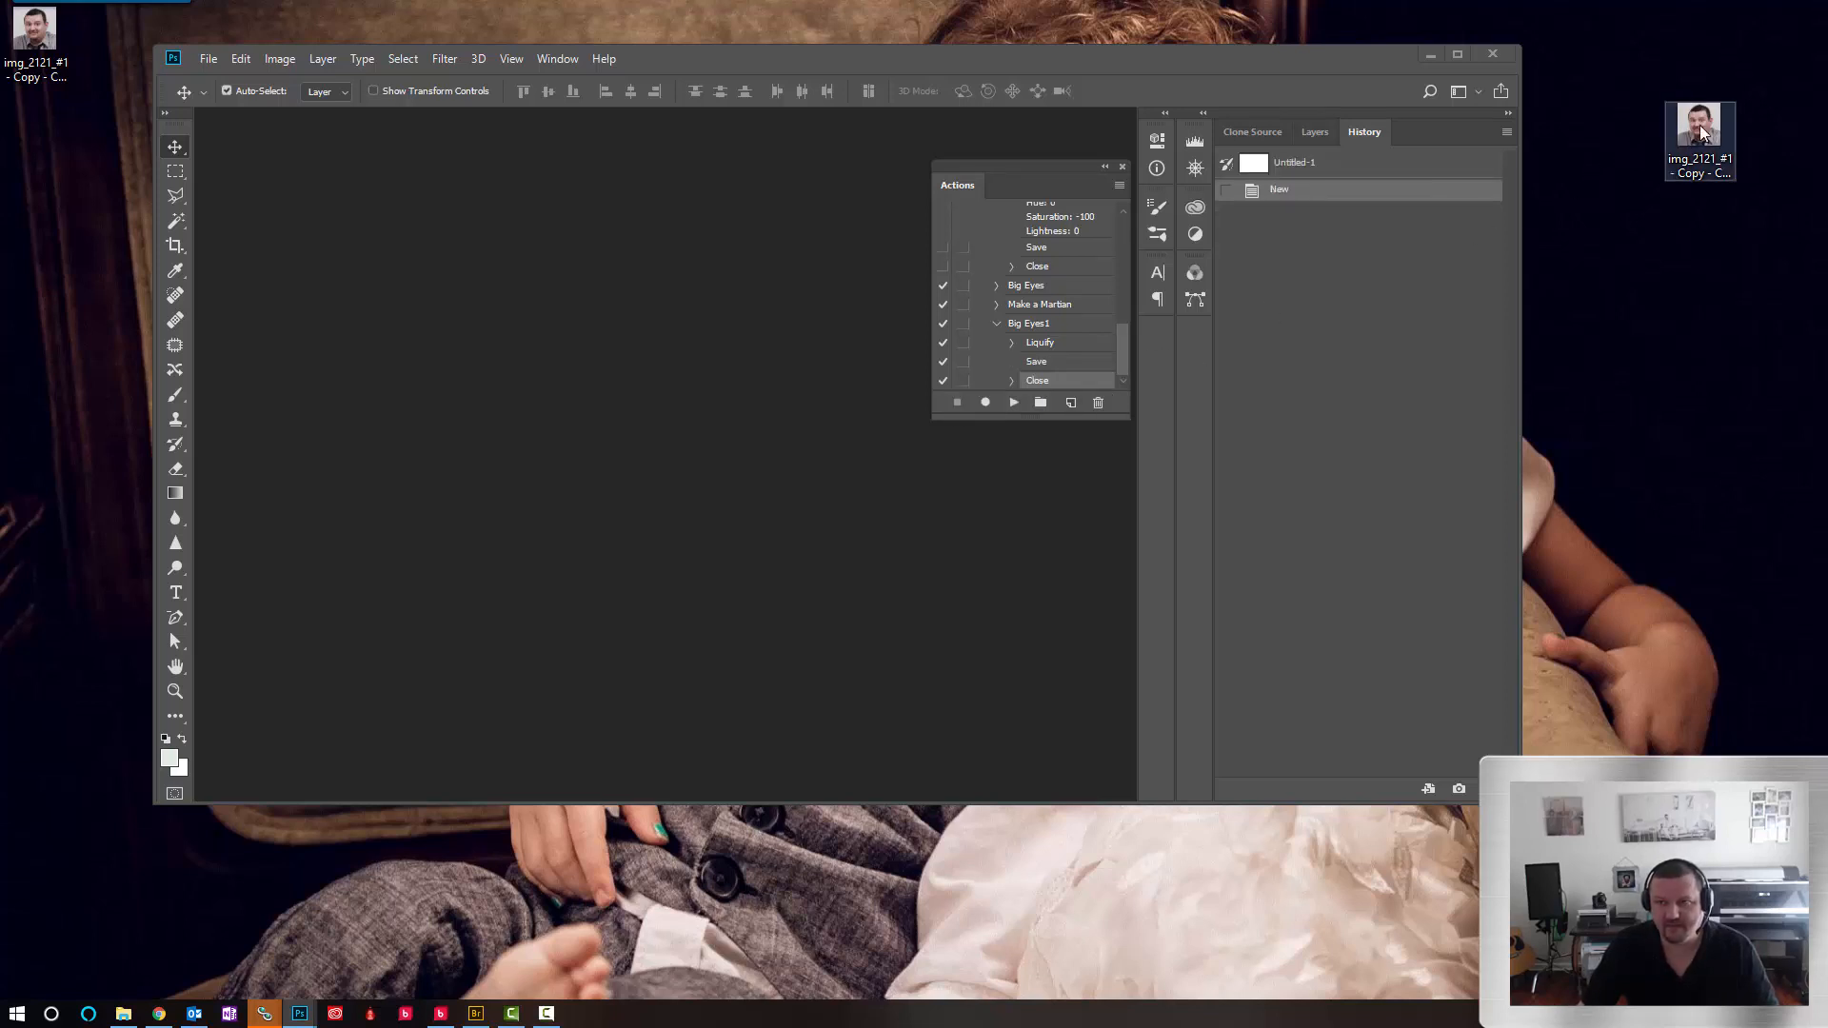
pyautogui.moveTo(1703, 127); pyautogui.dragTo(643, 196)
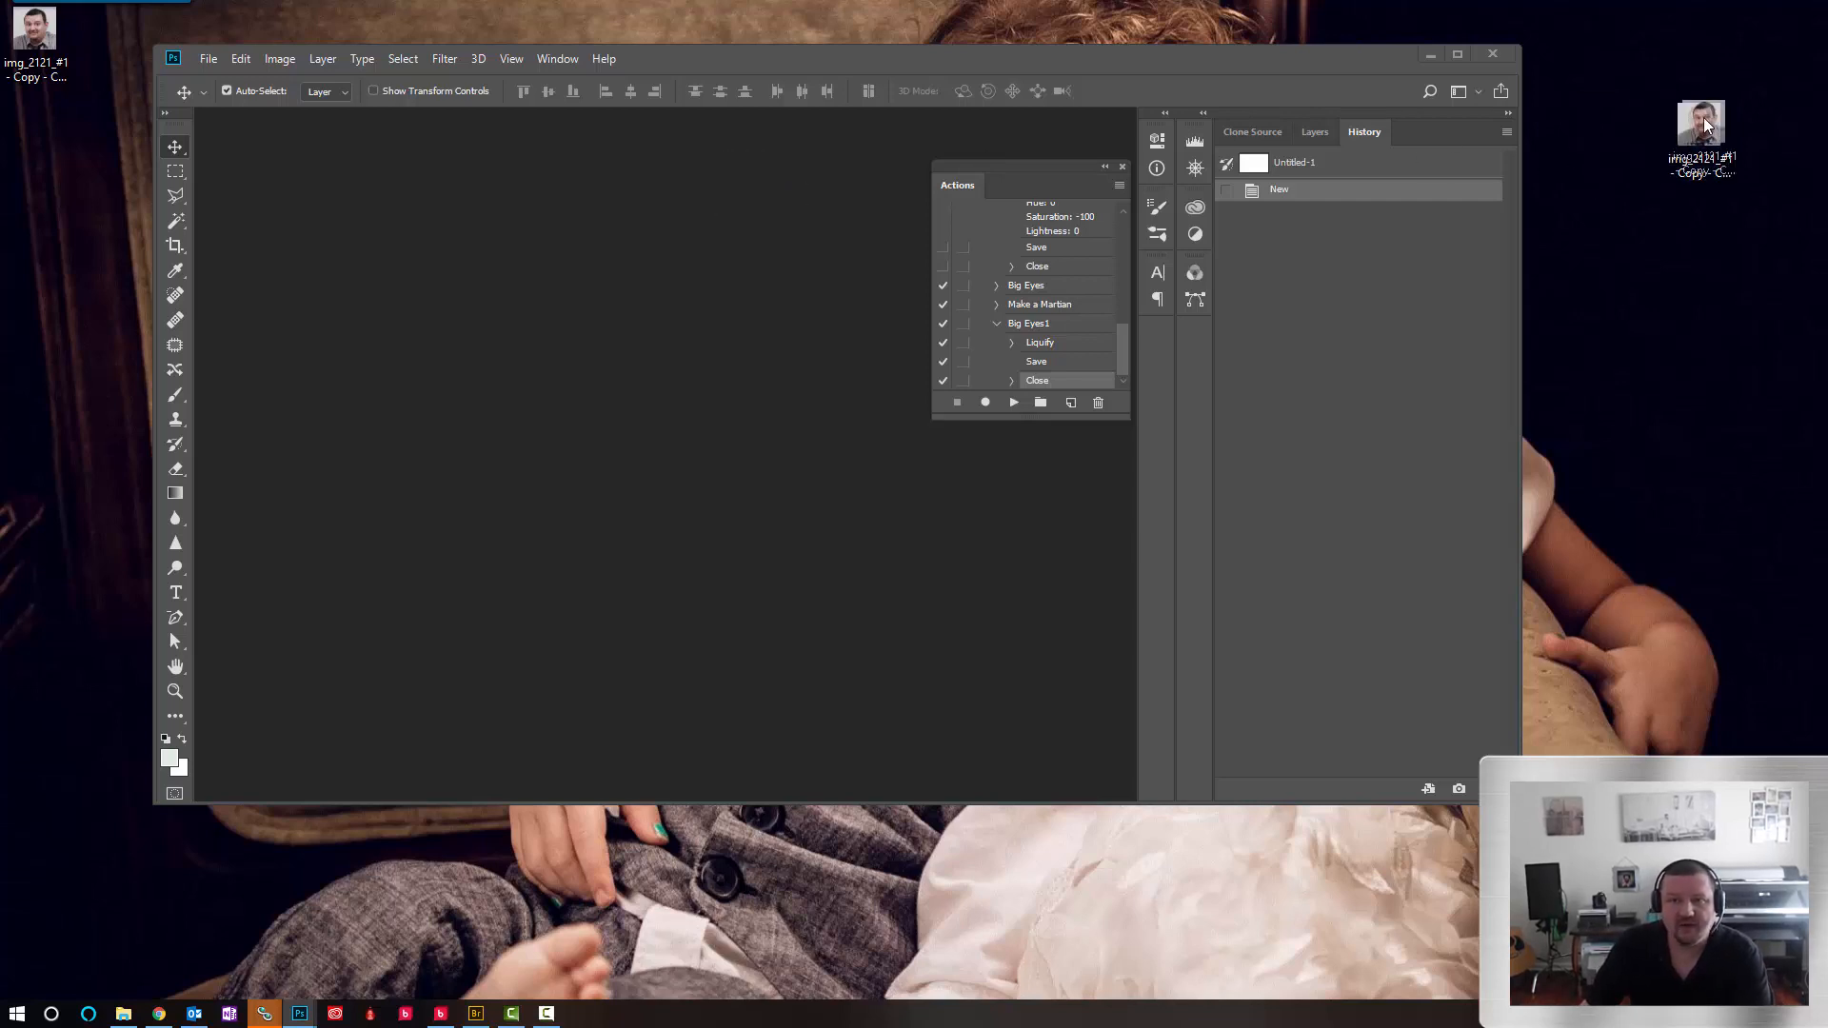
# Create a droplet saved on the Desktop as BigEyes.exe that plays the Big Eyes1 action with destination Save and Close
pyautogui.click(208, 59)
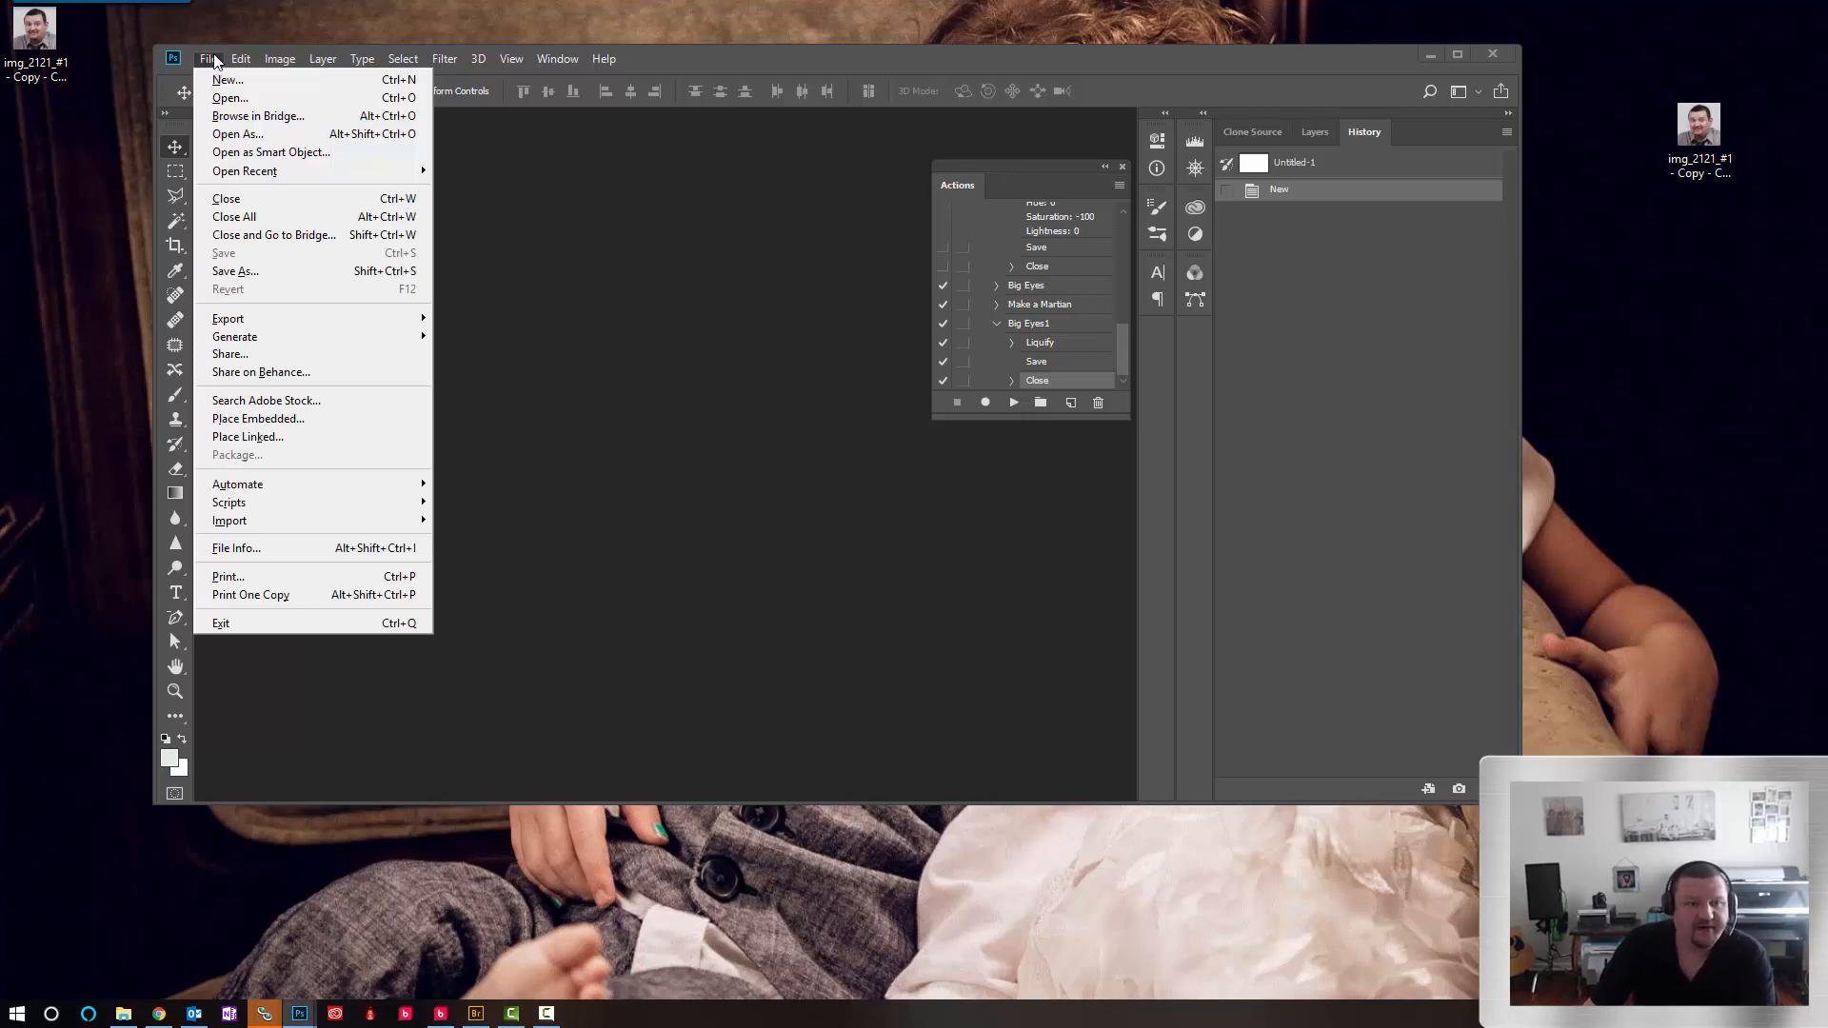
pyautogui.moveTo(245, 487)
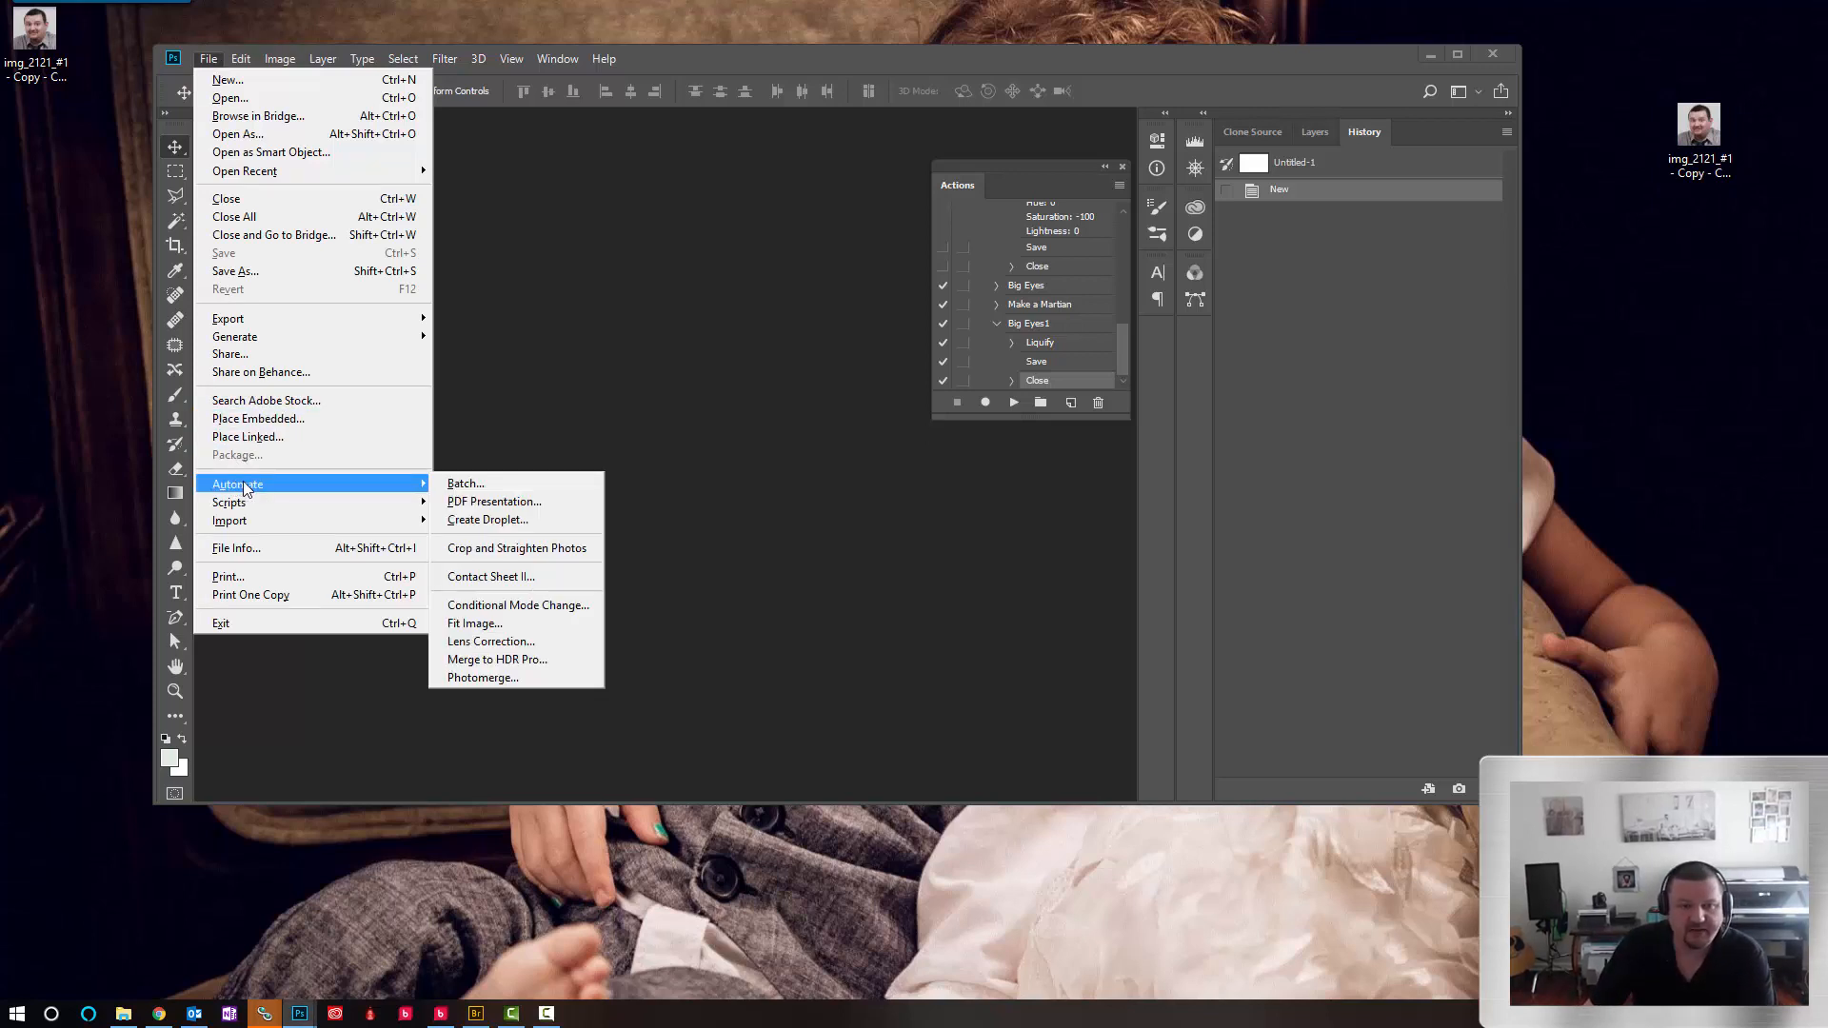
pyautogui.click(513, 522)
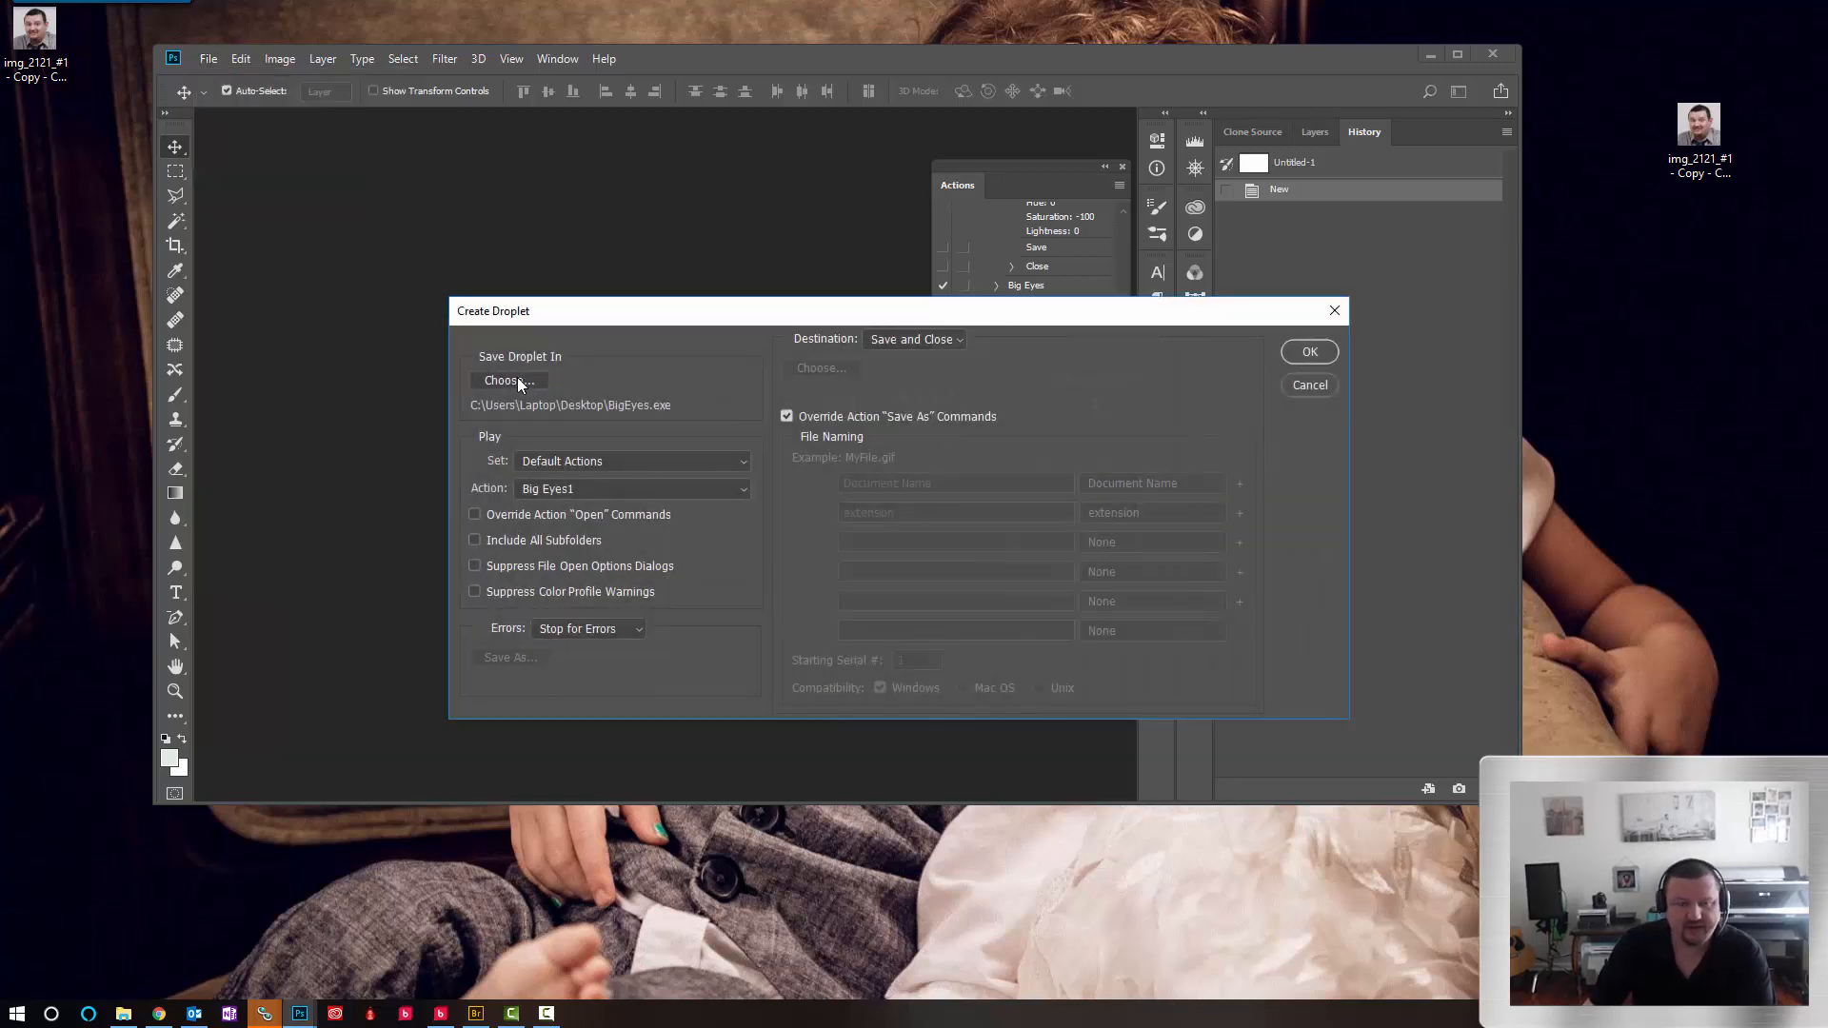
pyautogui.click(525, 380)
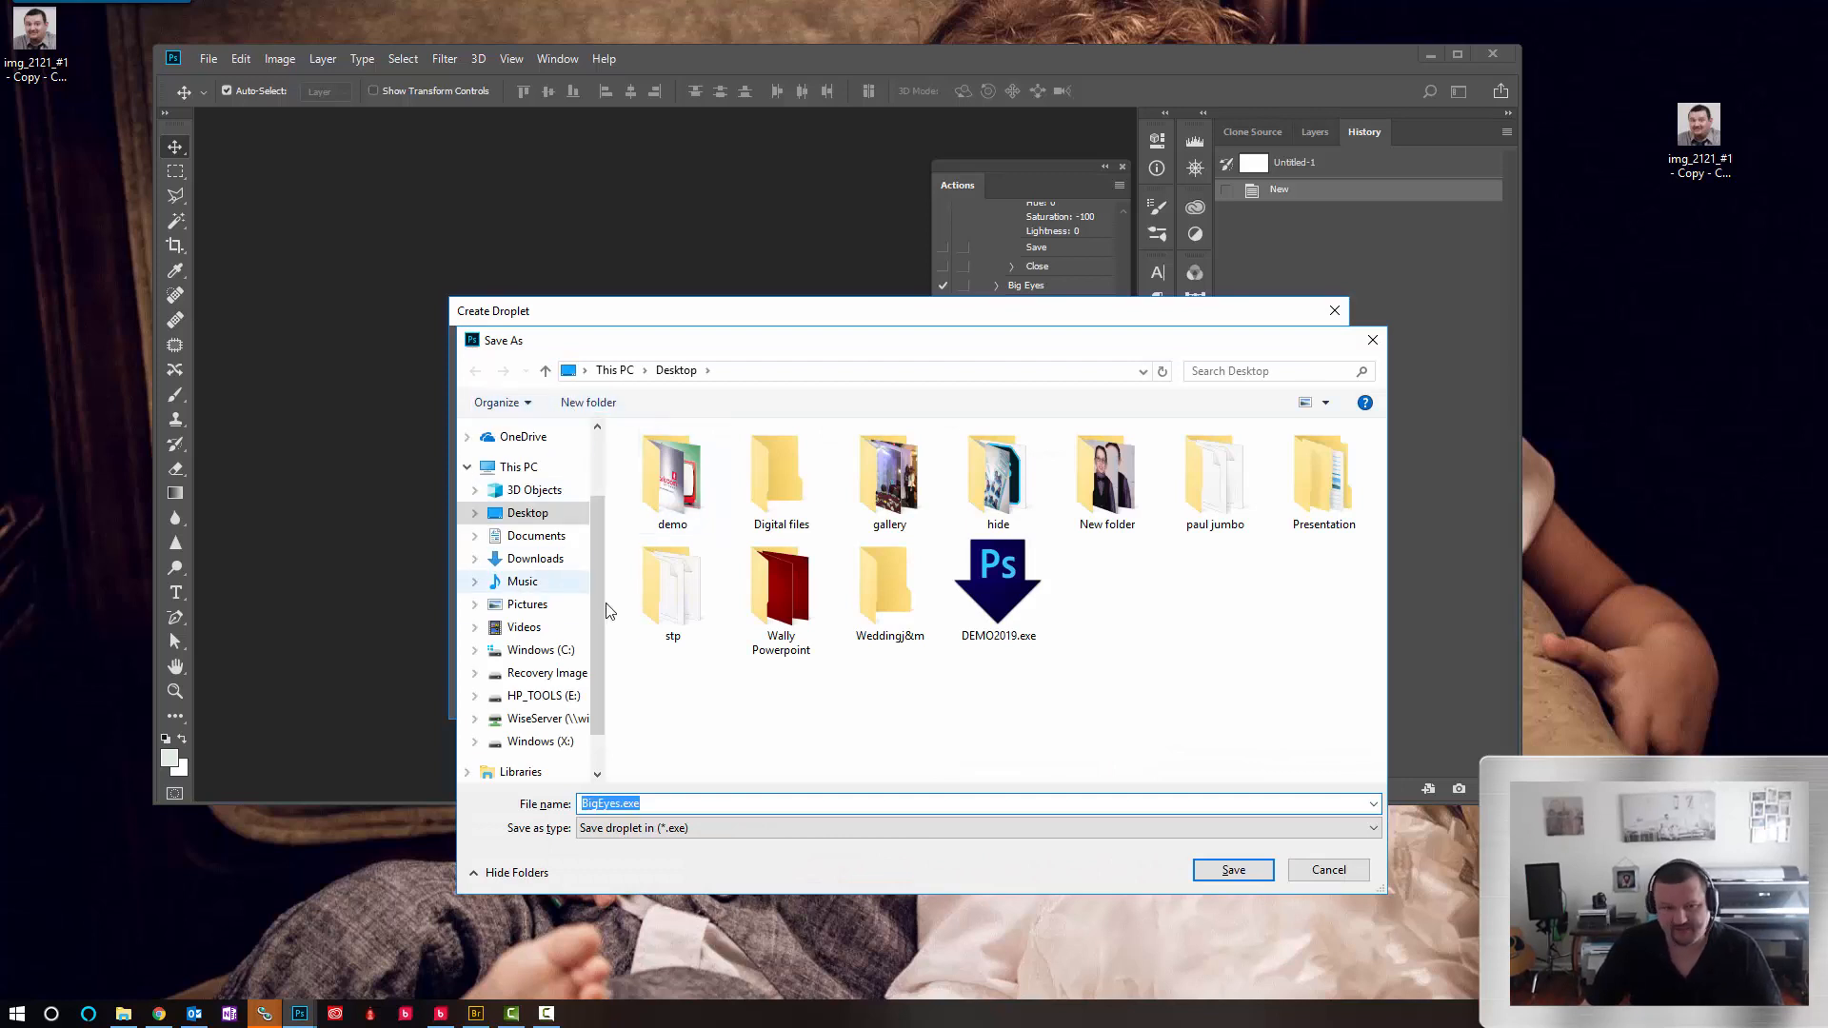
pyautogui.click(1234, 874)
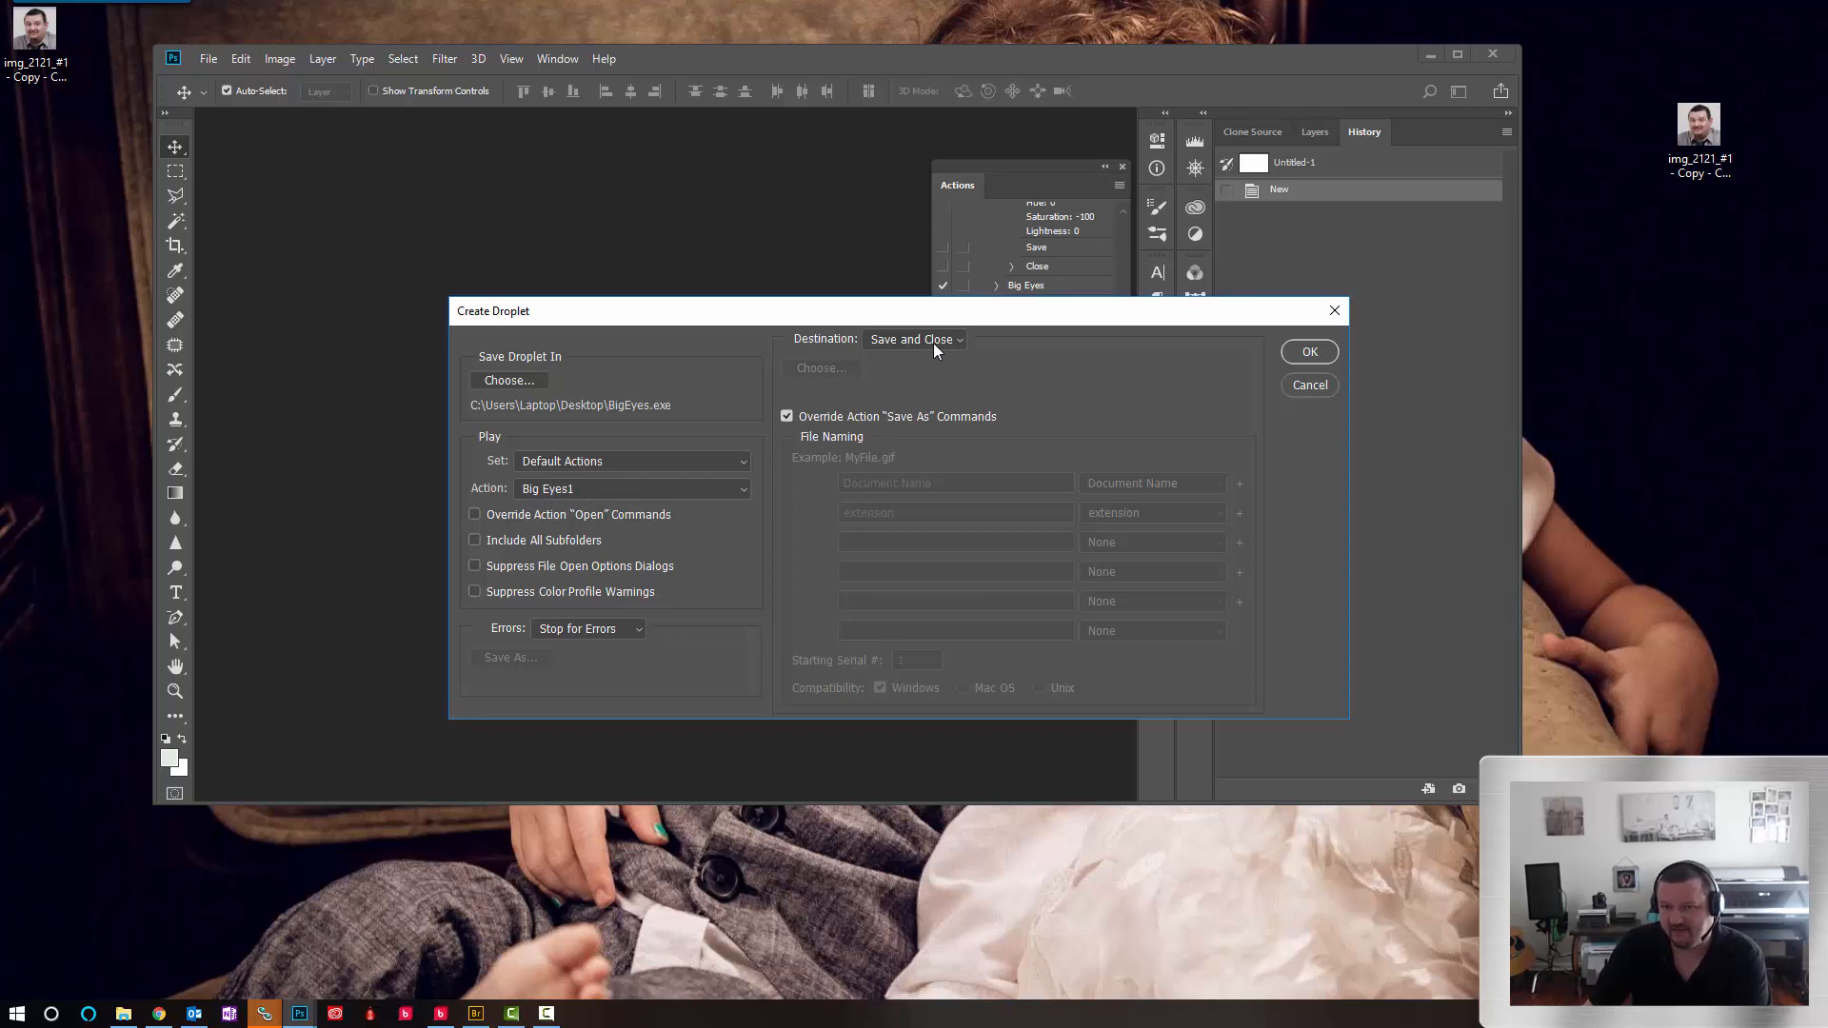
pyautogui.click(1310, 354)
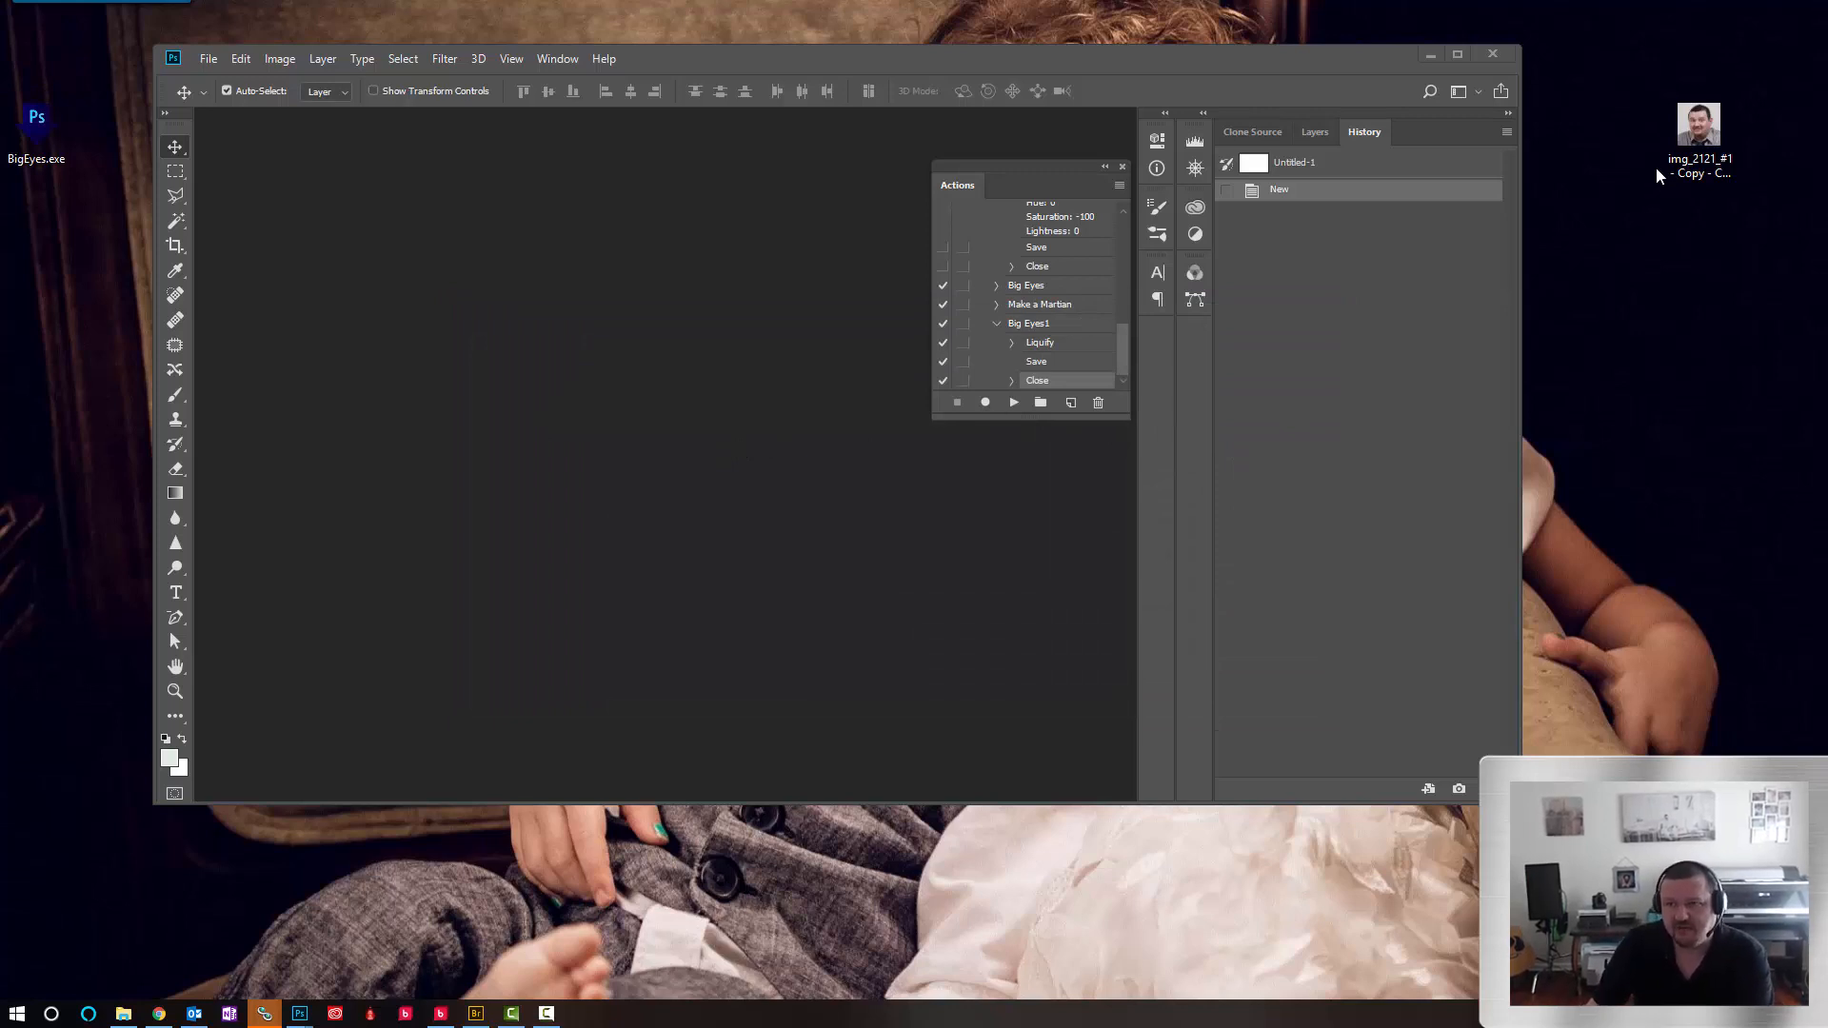
# Open the remaining desktop portrait in Photoshop to check its unedited eyes, and close it
pyautogui.click(1703, 127)
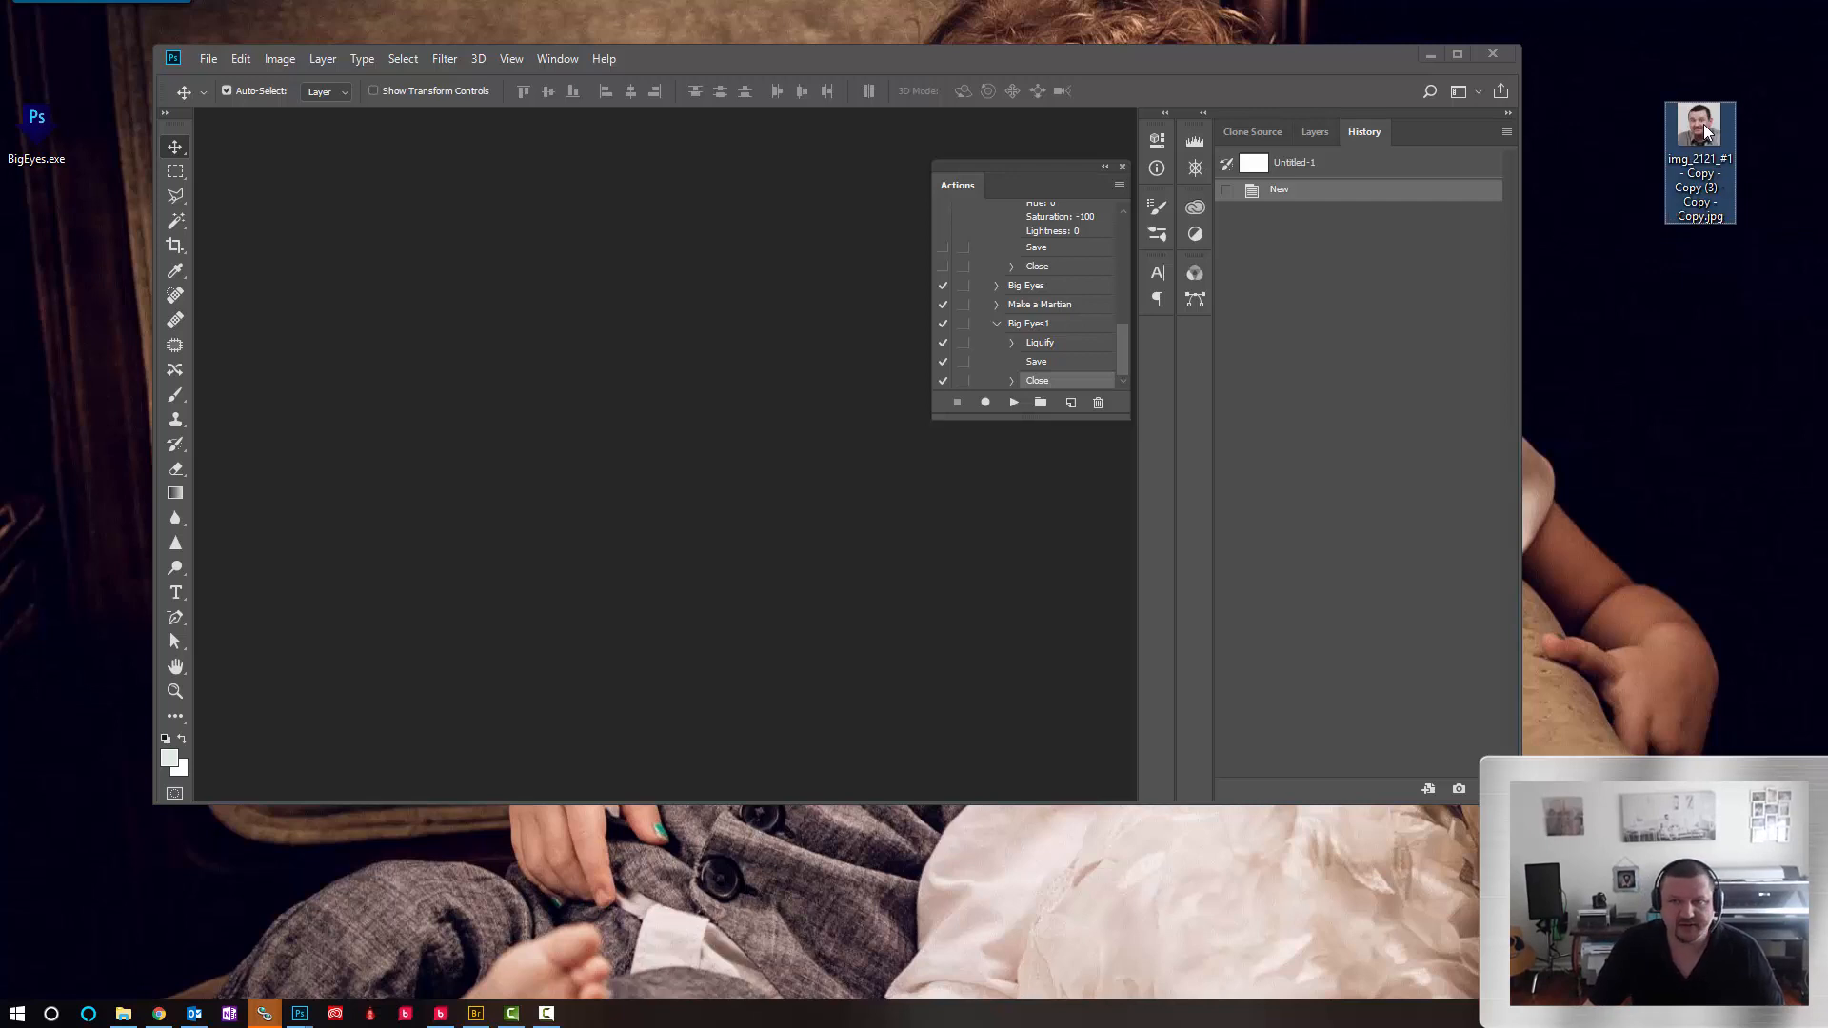
pyautogui.moveTo(1704, 124); pyautogui.dragTo(637, 282)
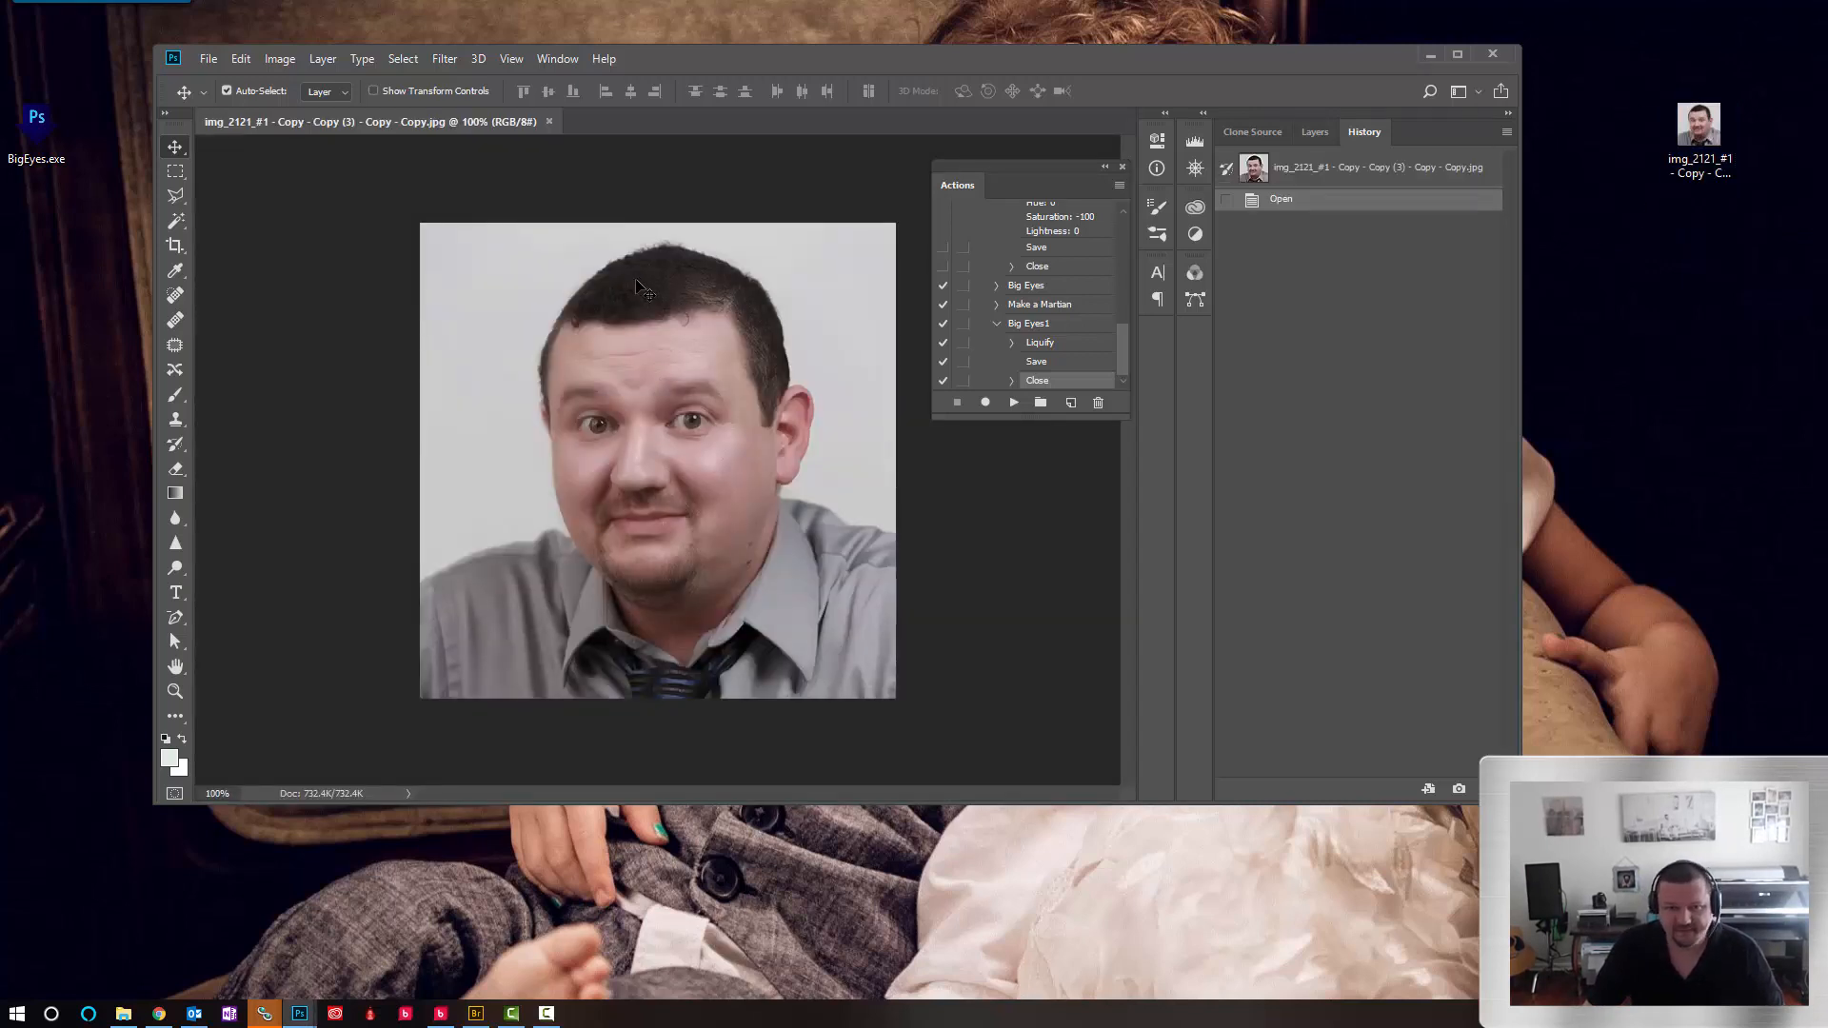
pyautogui.click(548, 122)
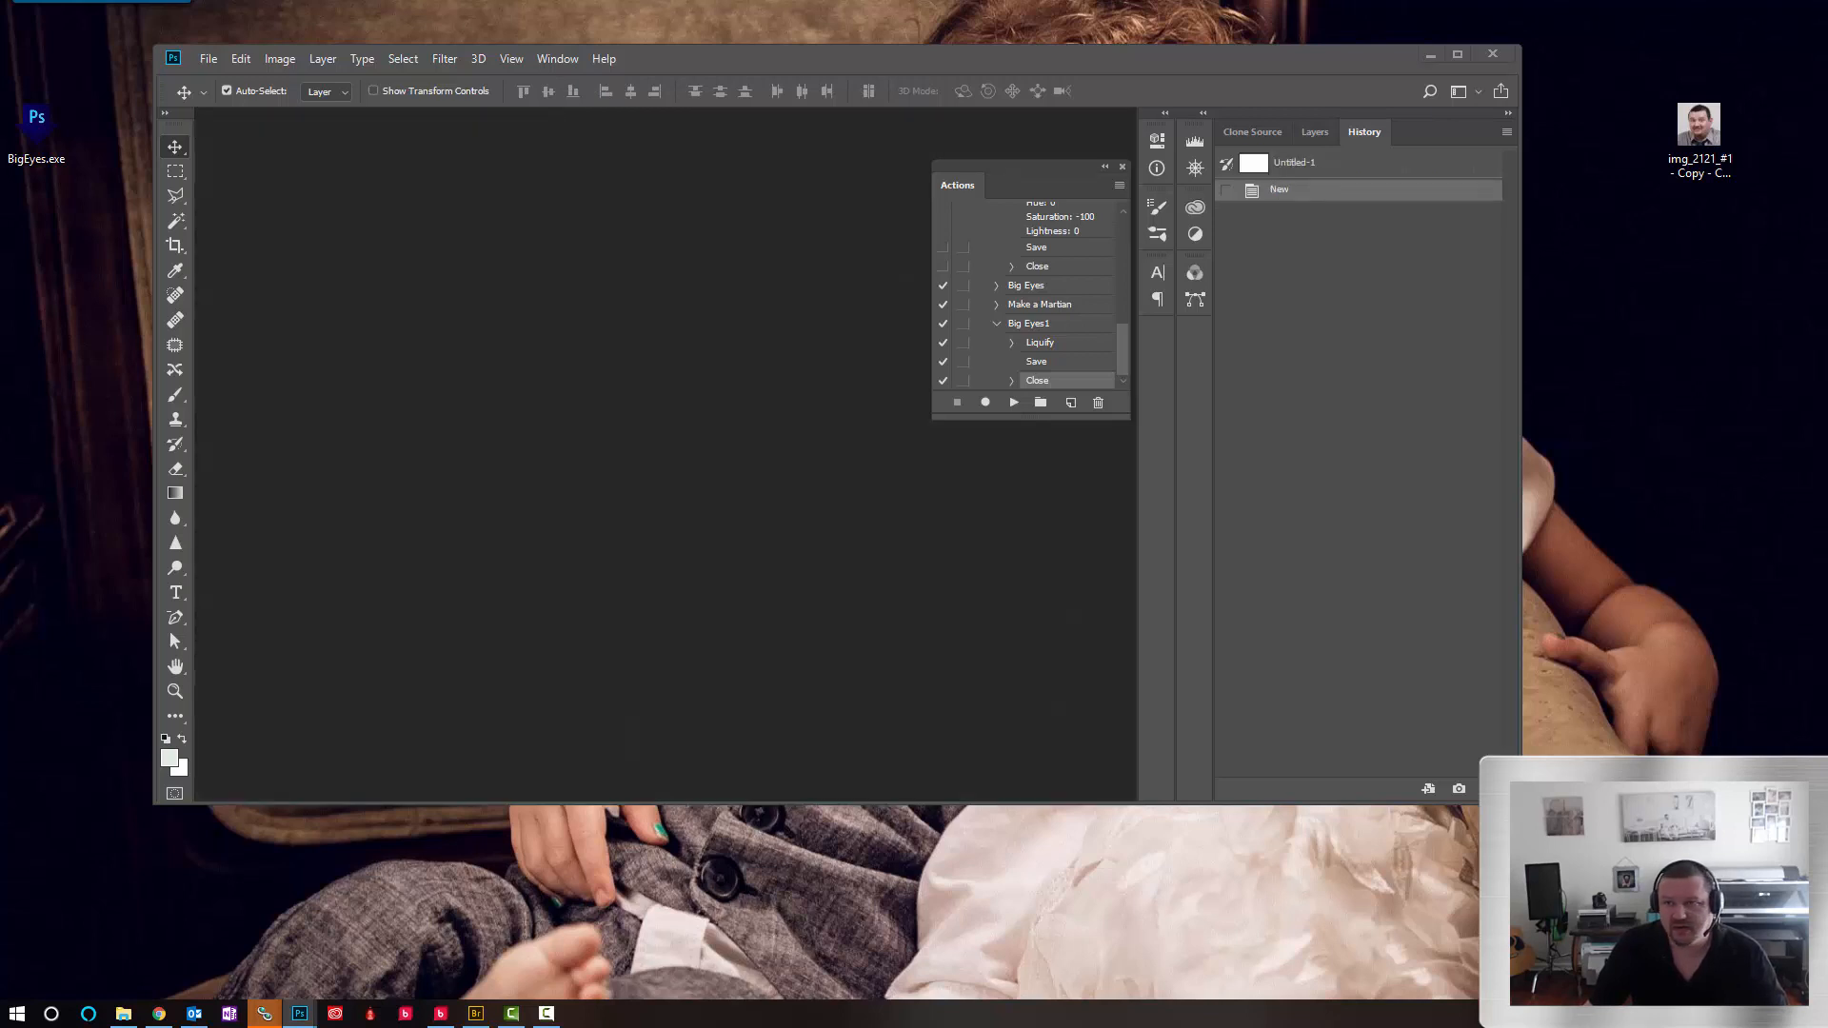
# Run the desktop portrait through the BigEyes.exe droplet and minimize the blank Untitled-1 document
pyautogui.moveTo(1699, 129); pyautogui.dragTo(37, 116)
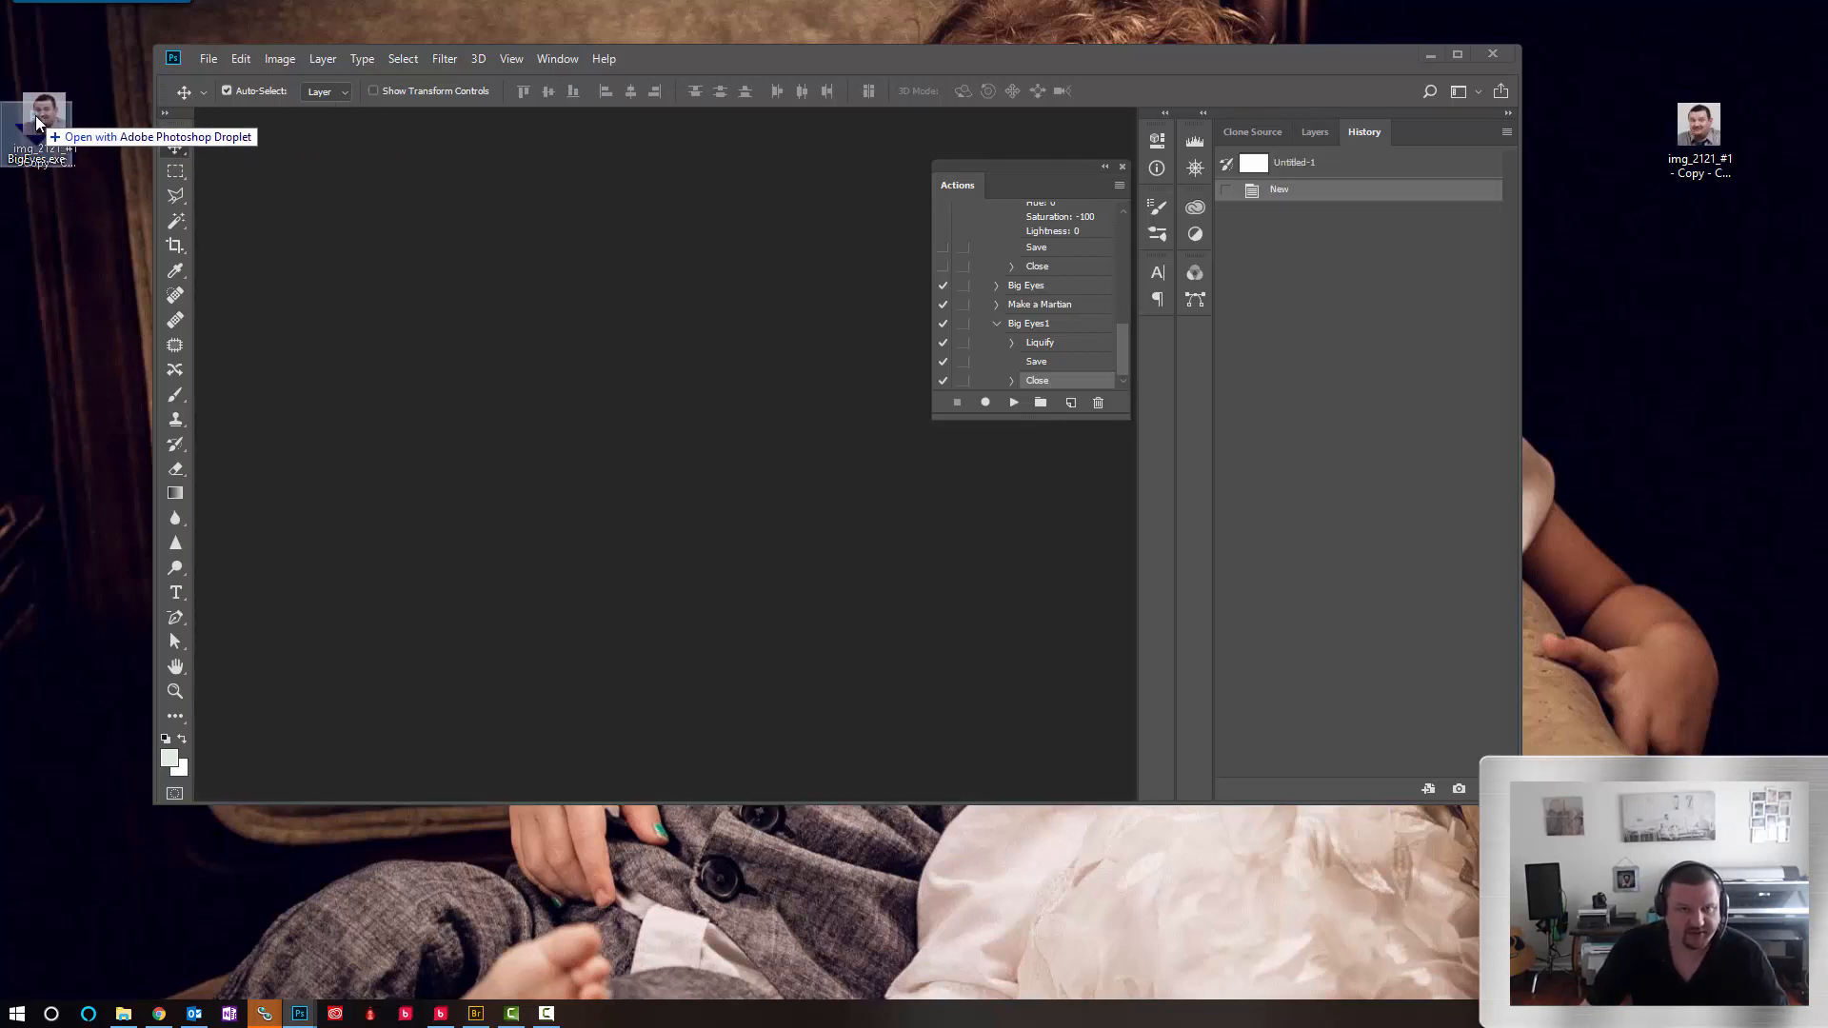
pyautogui.moveTo(36, 119); pyautogui.dragTo(36, 118)
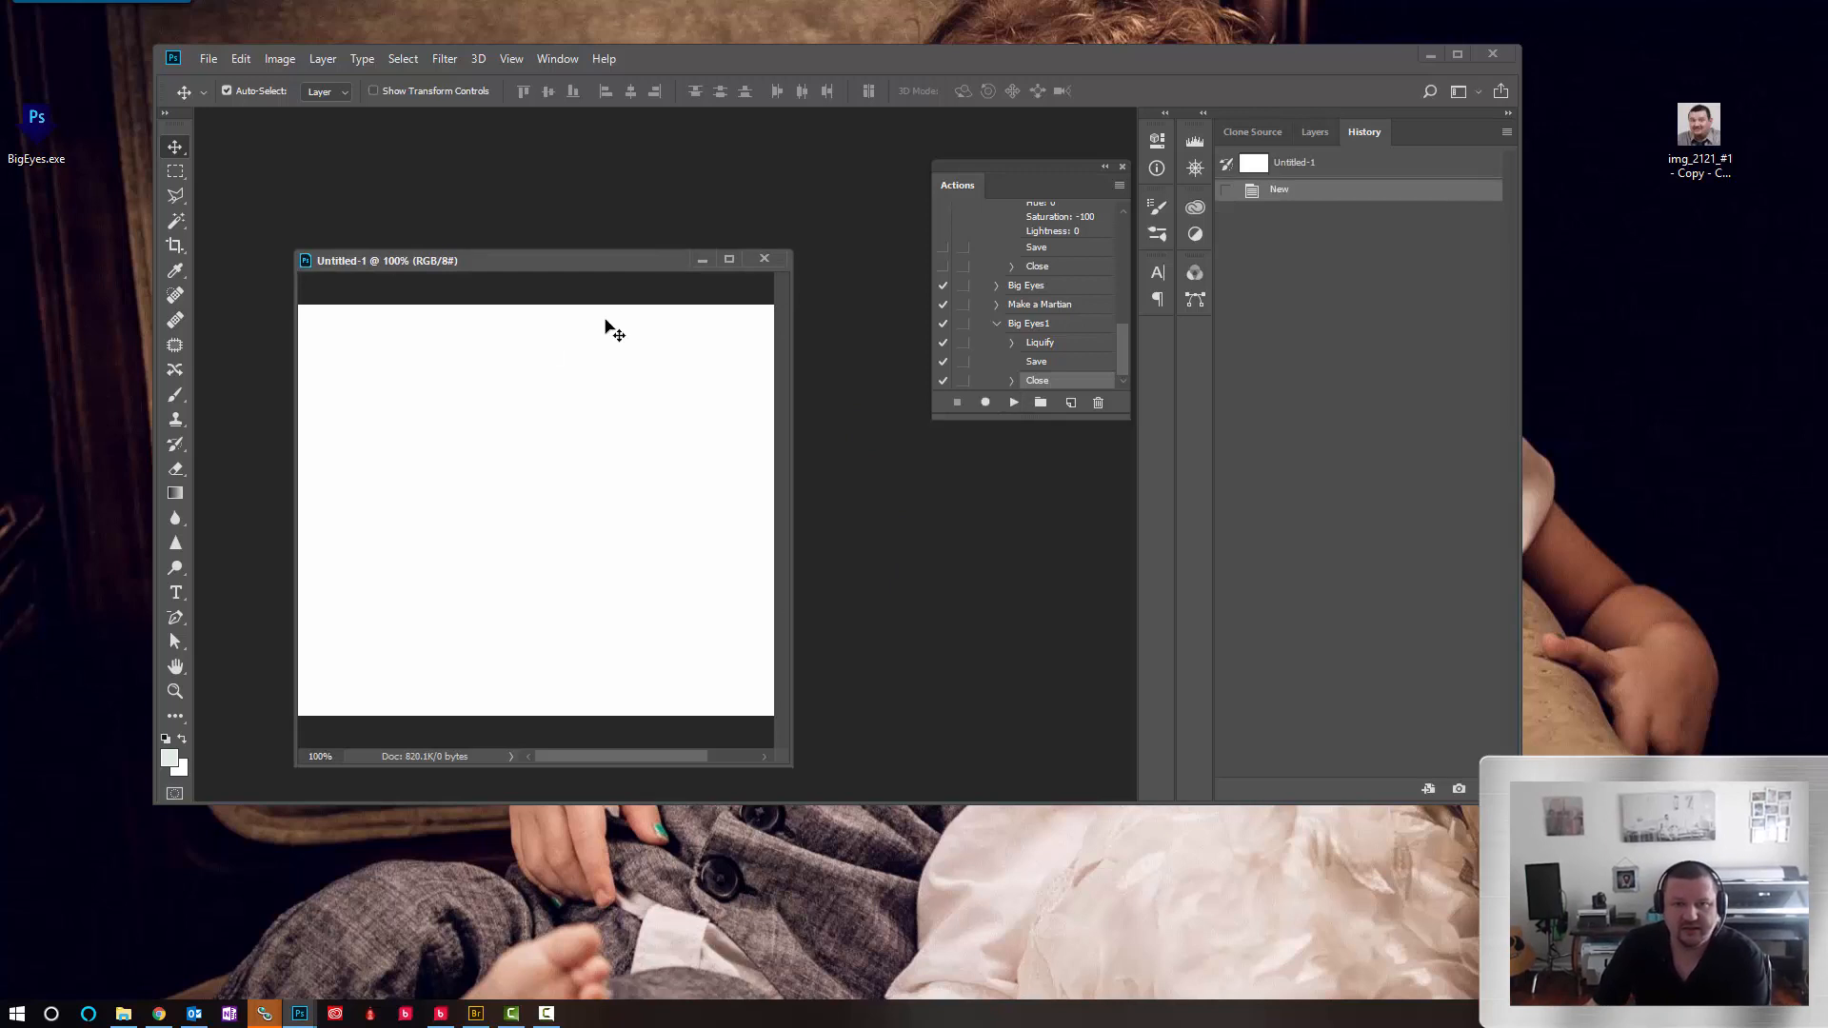
pyautogui.click(701, 258)
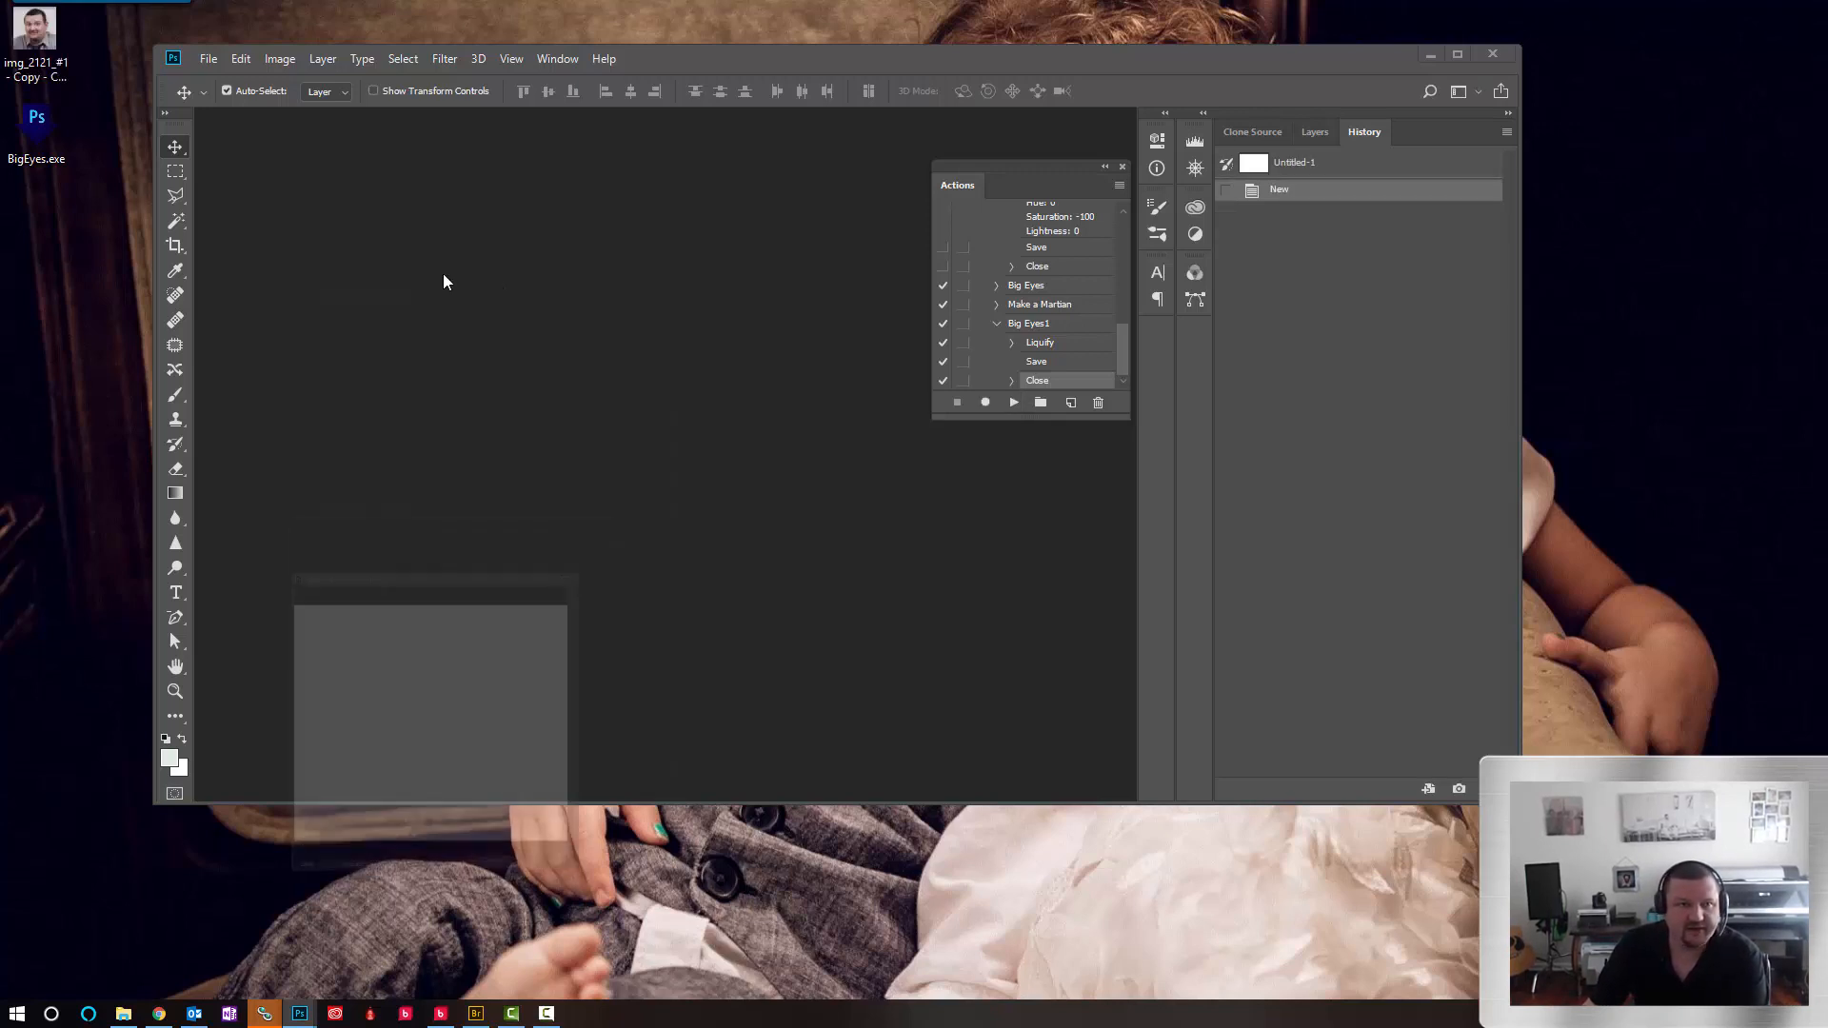
# Reopen the droplet-processed portrait to check the eyes, and close it
pyautogui.moveTo(503, 293); pyautogui.dragTo(629, 350)
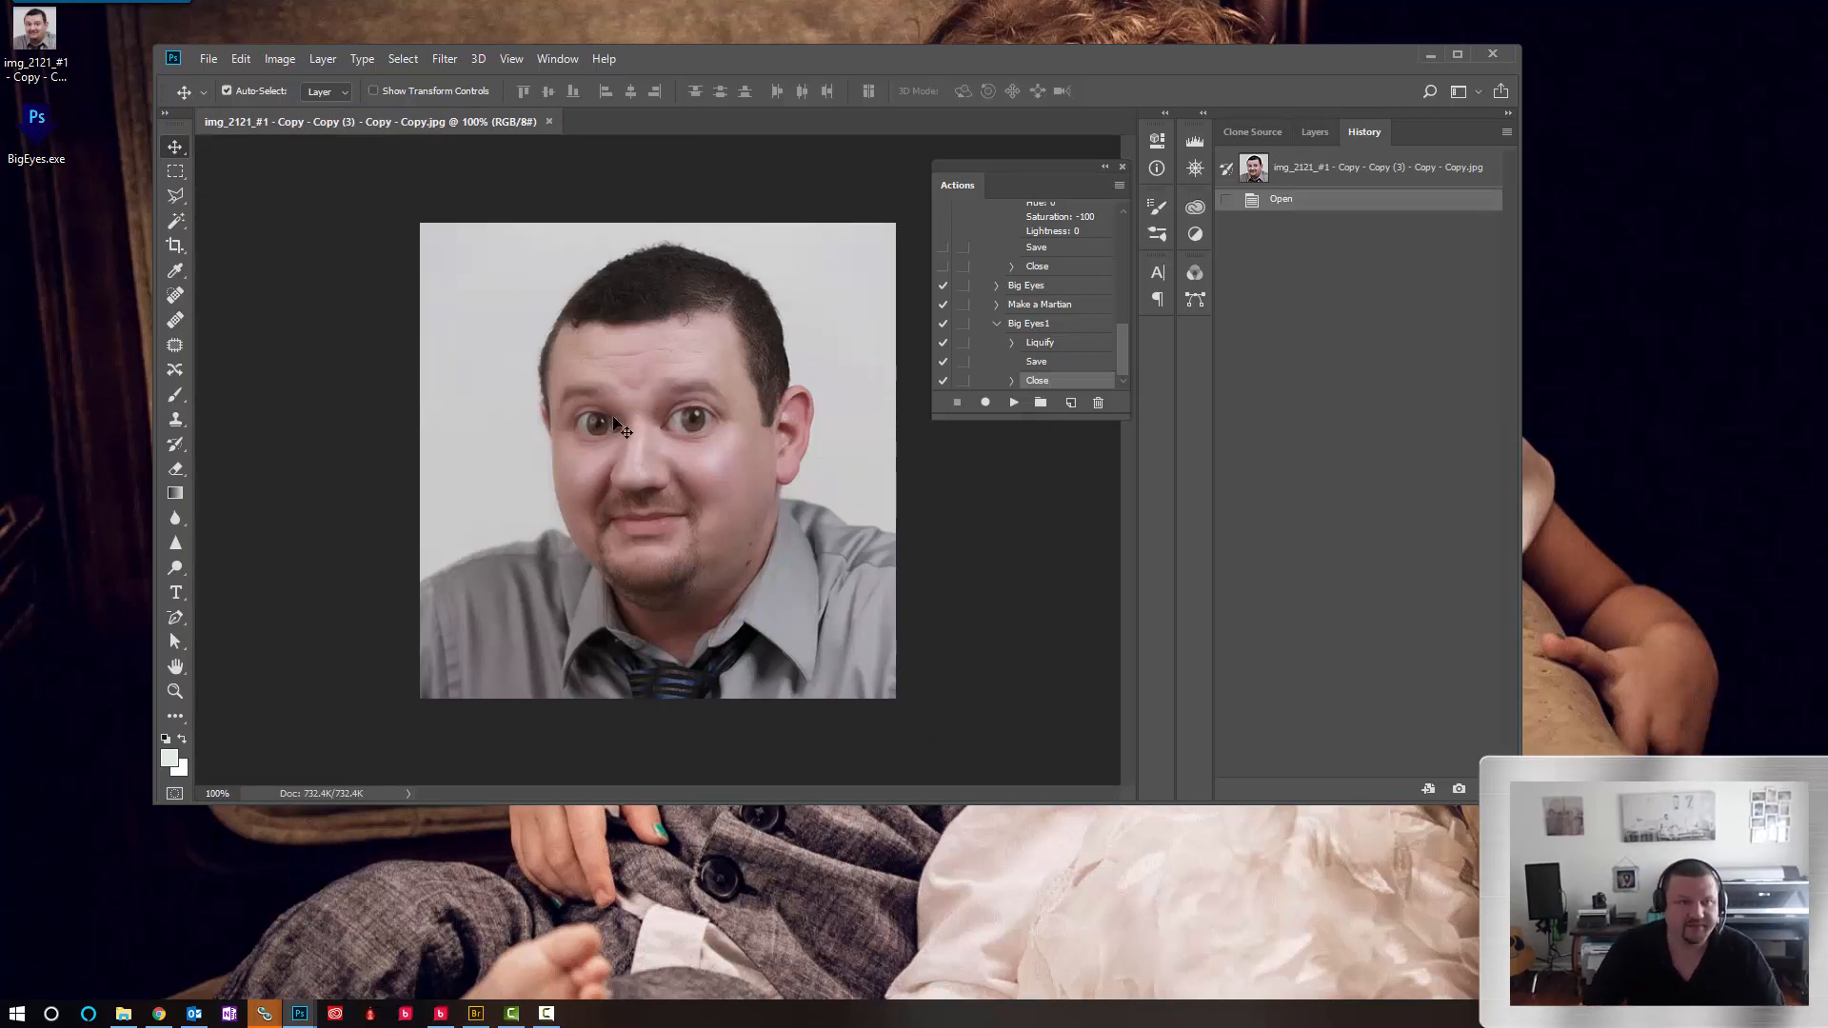
pyautogui.hotkey('ctrl', 'w')
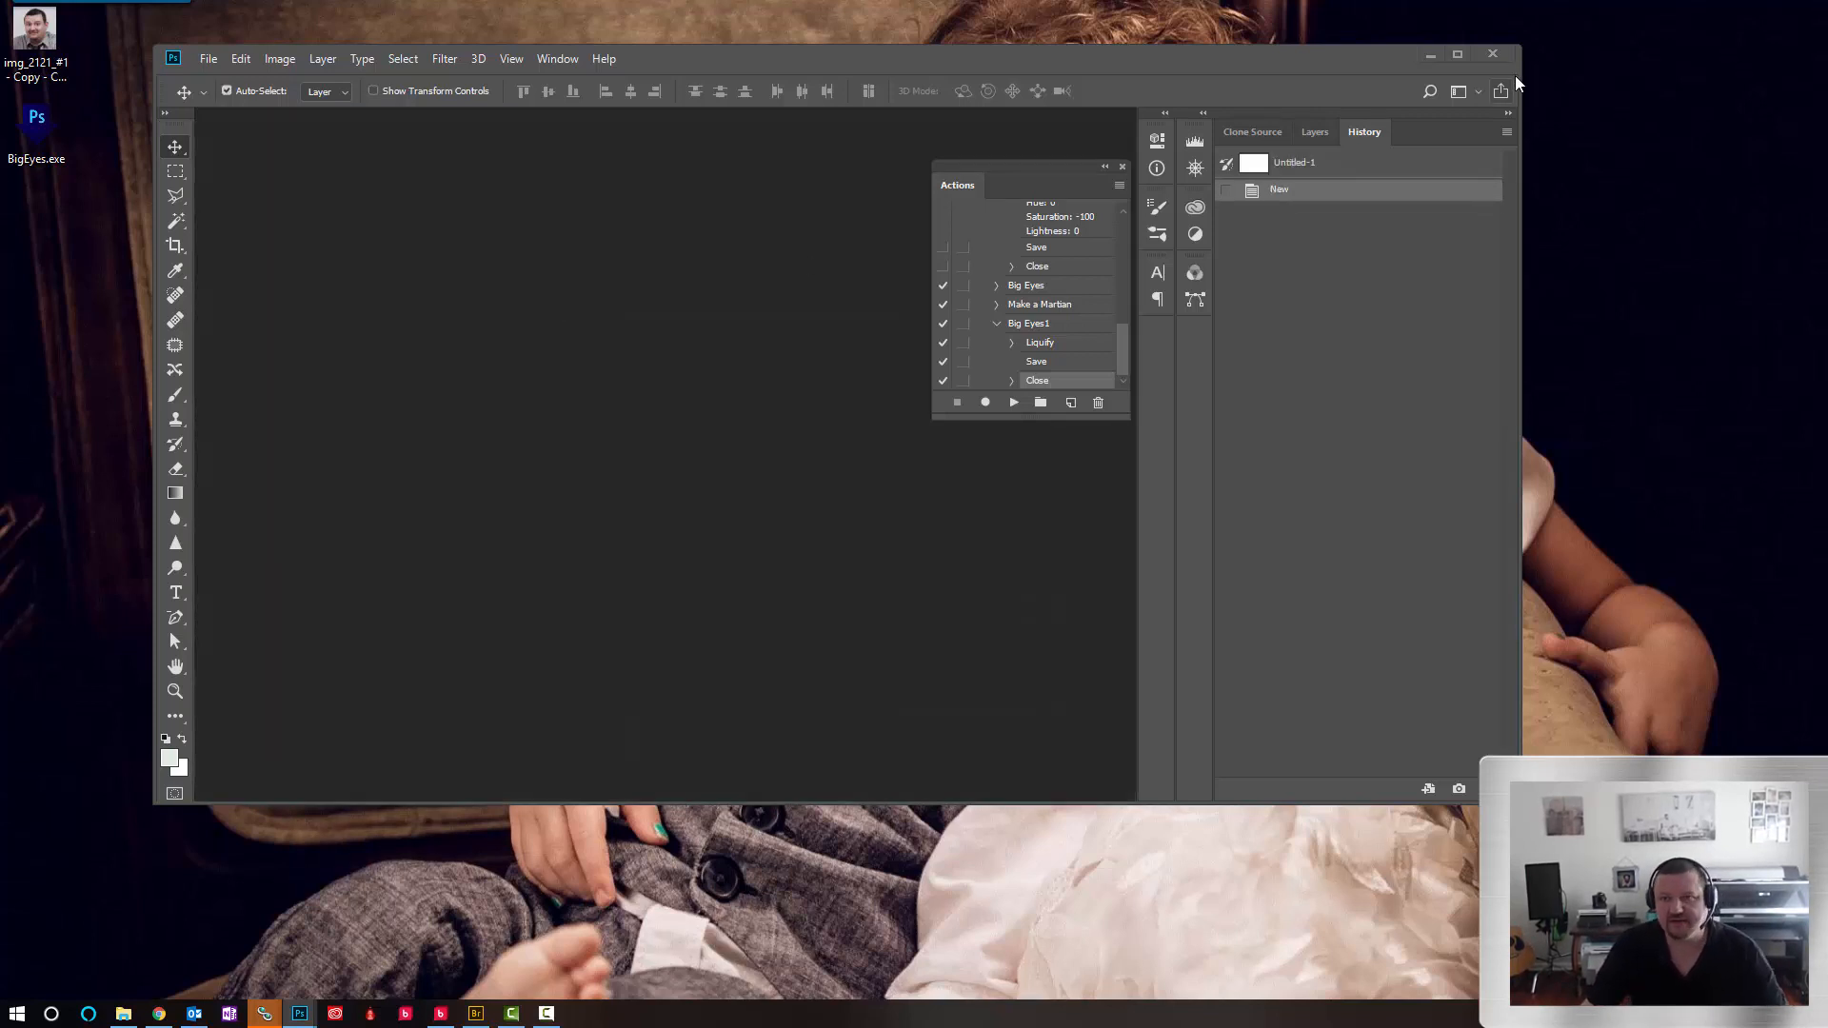
# Minimize Photoshop, switch to Darkroom Booth and open the Droplet demo print template for editing
pyautogui.click(1429, 55)
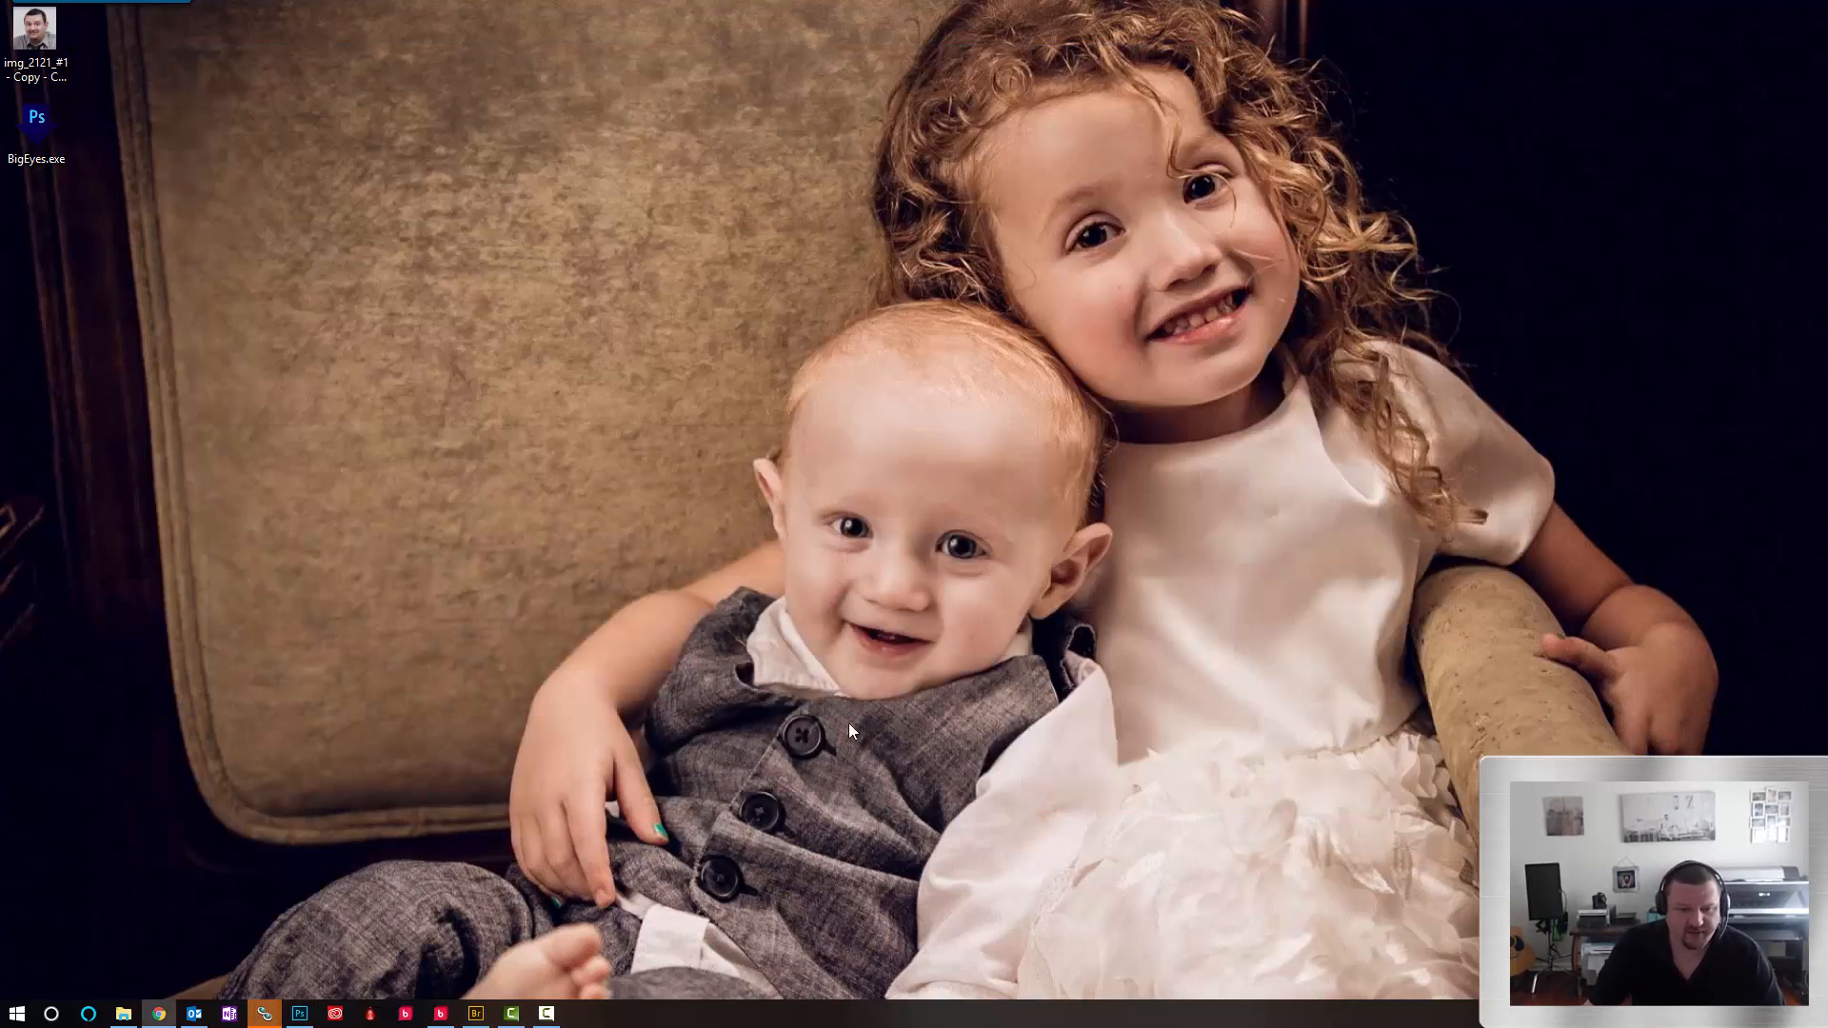
pyautogui.click(440, 1018)
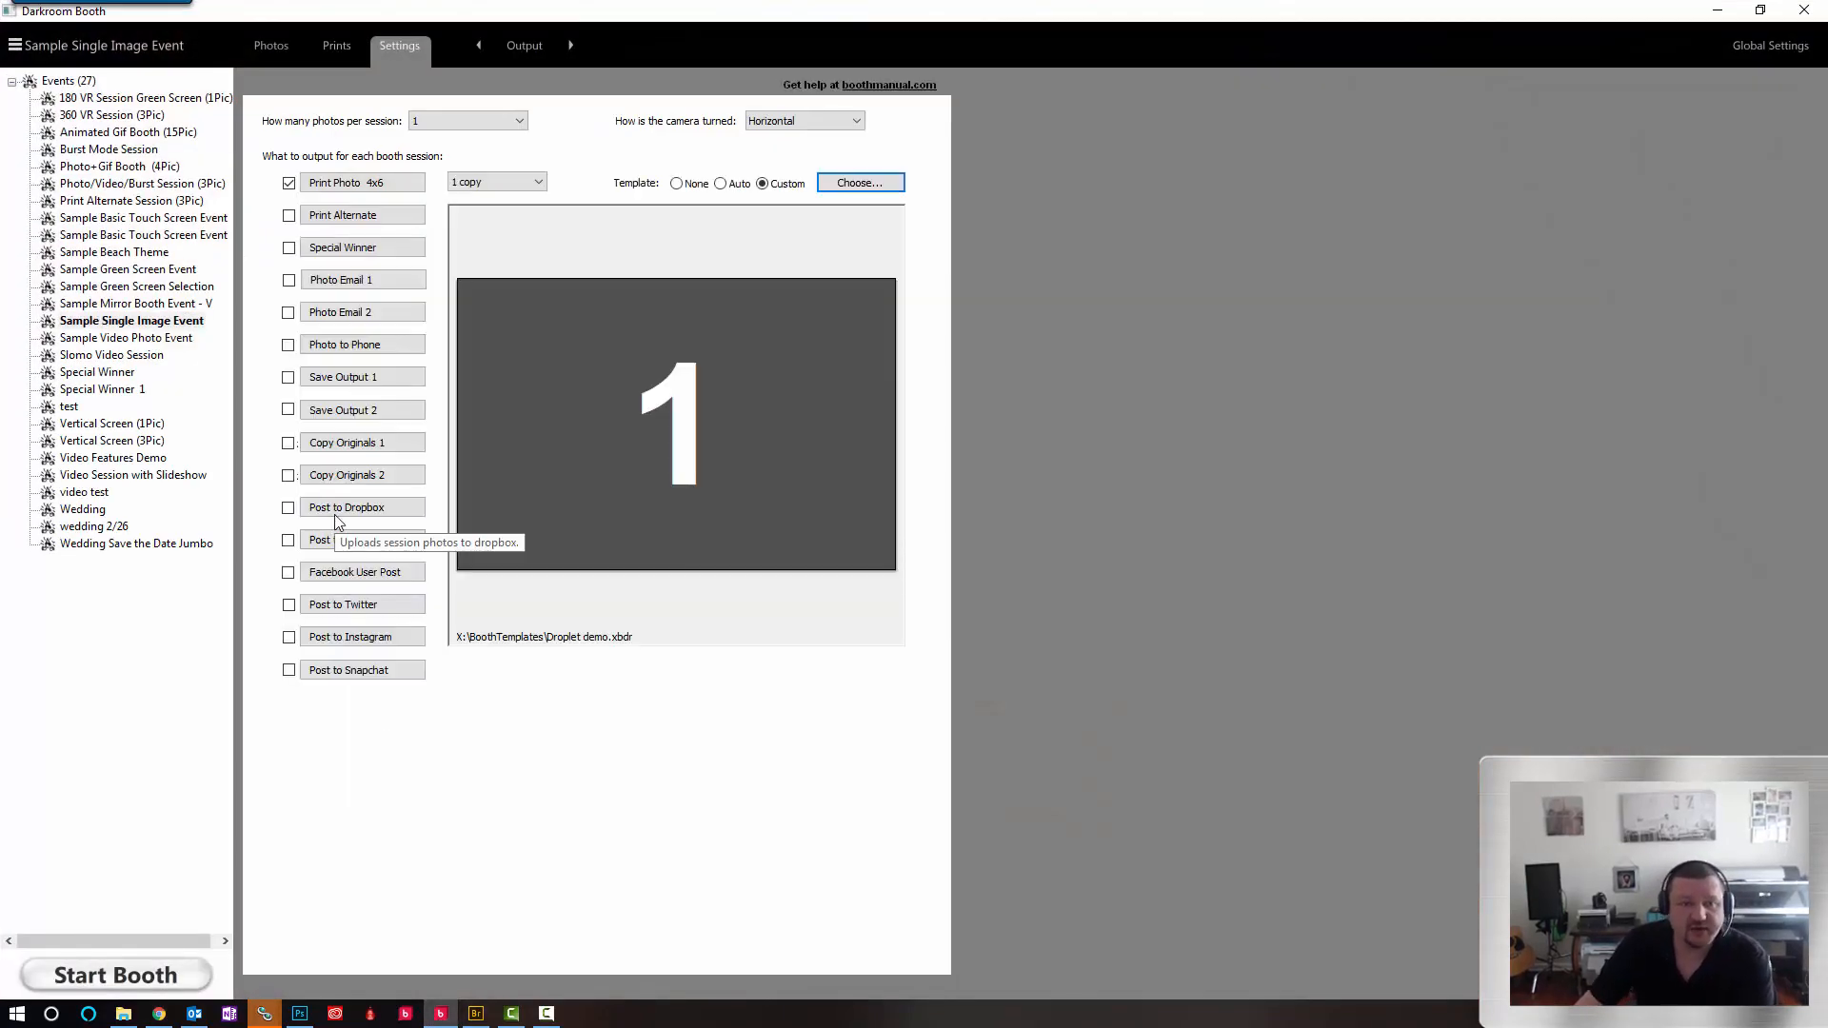
pyautogui.click(860, 183)
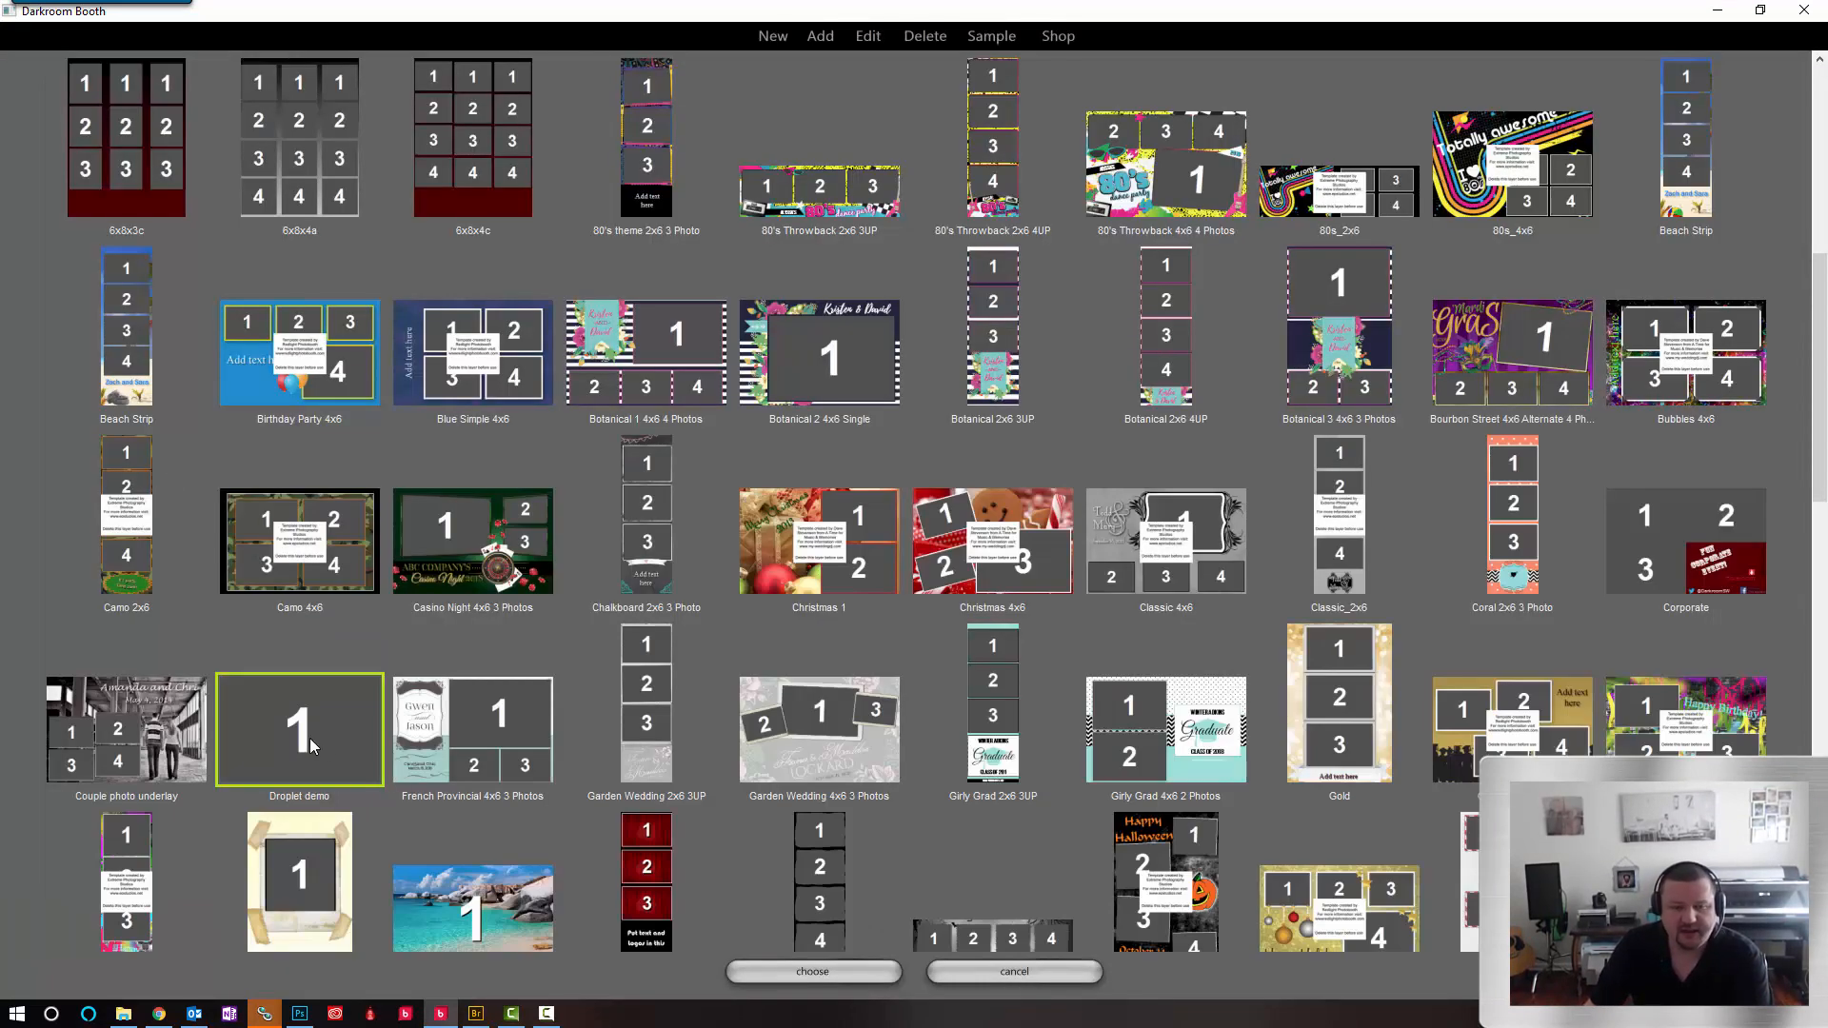
pyautogui.doubleClick(310, 739)
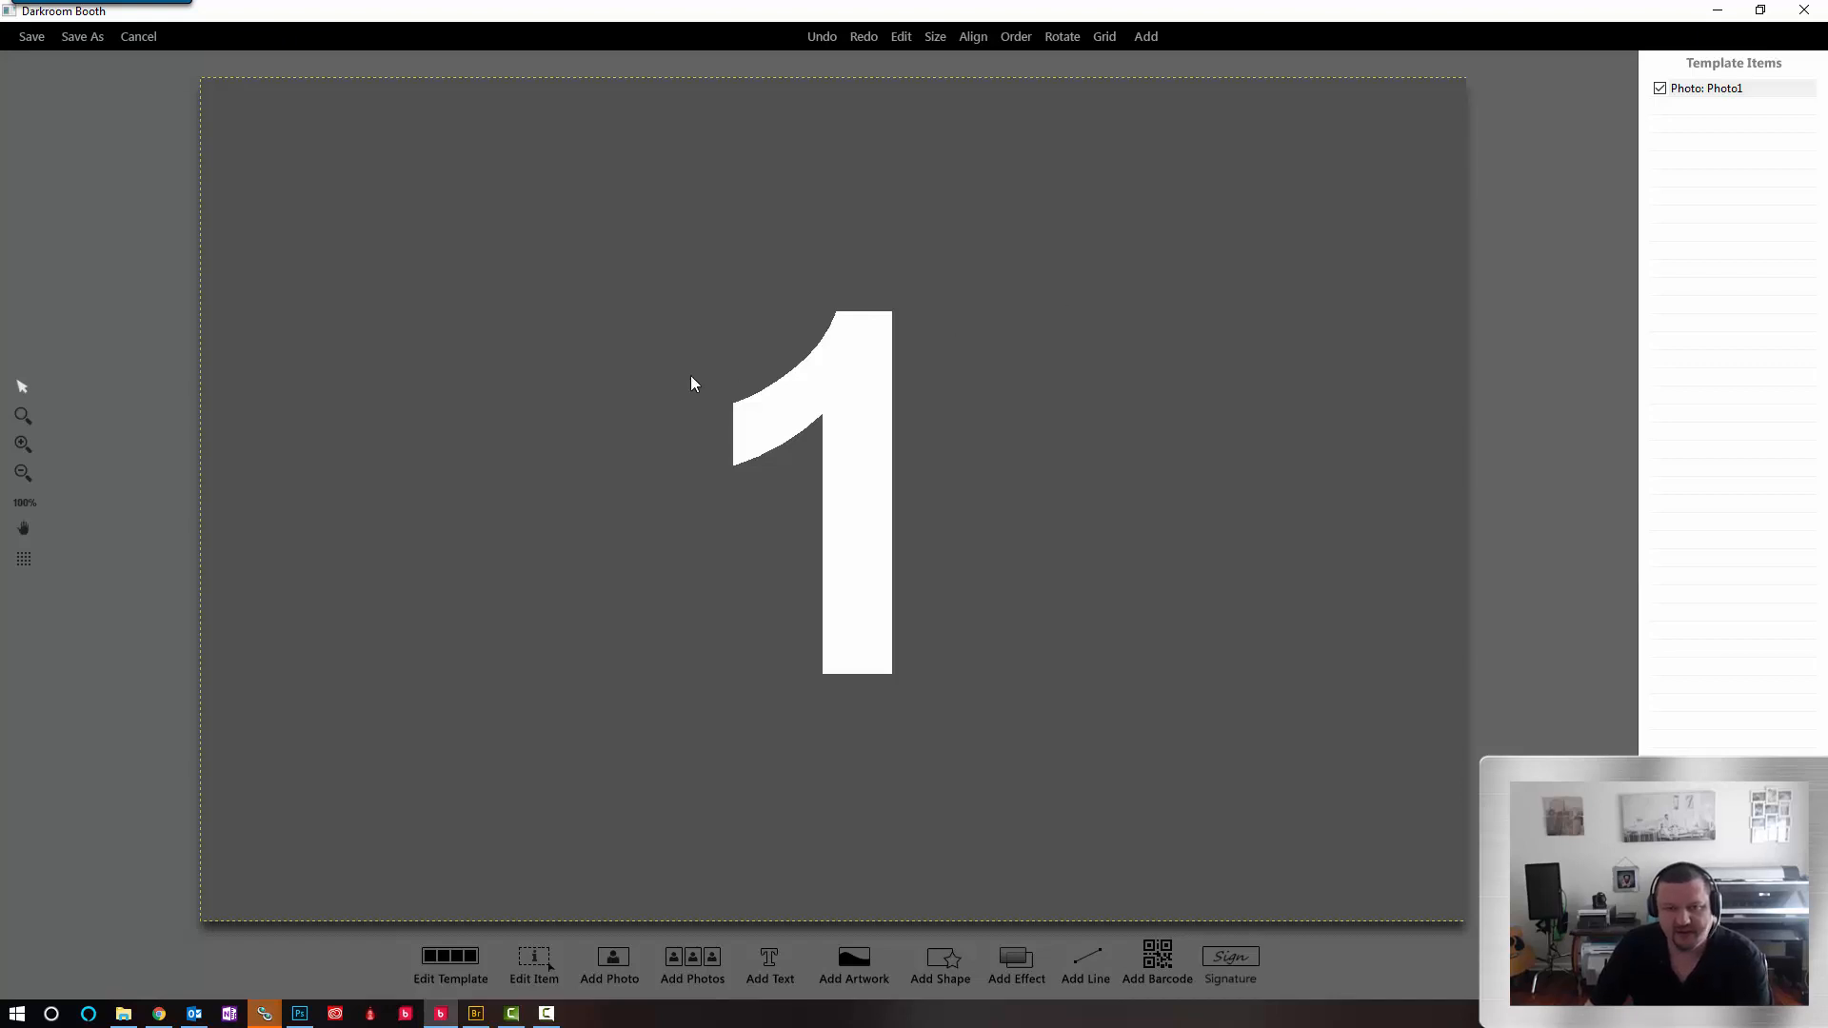
# Apply a Droplet color effect to the template's Photo1 object, using BigEyes.exe from the desktop as the droplet
pyautogui.doubleClick(839, 396)
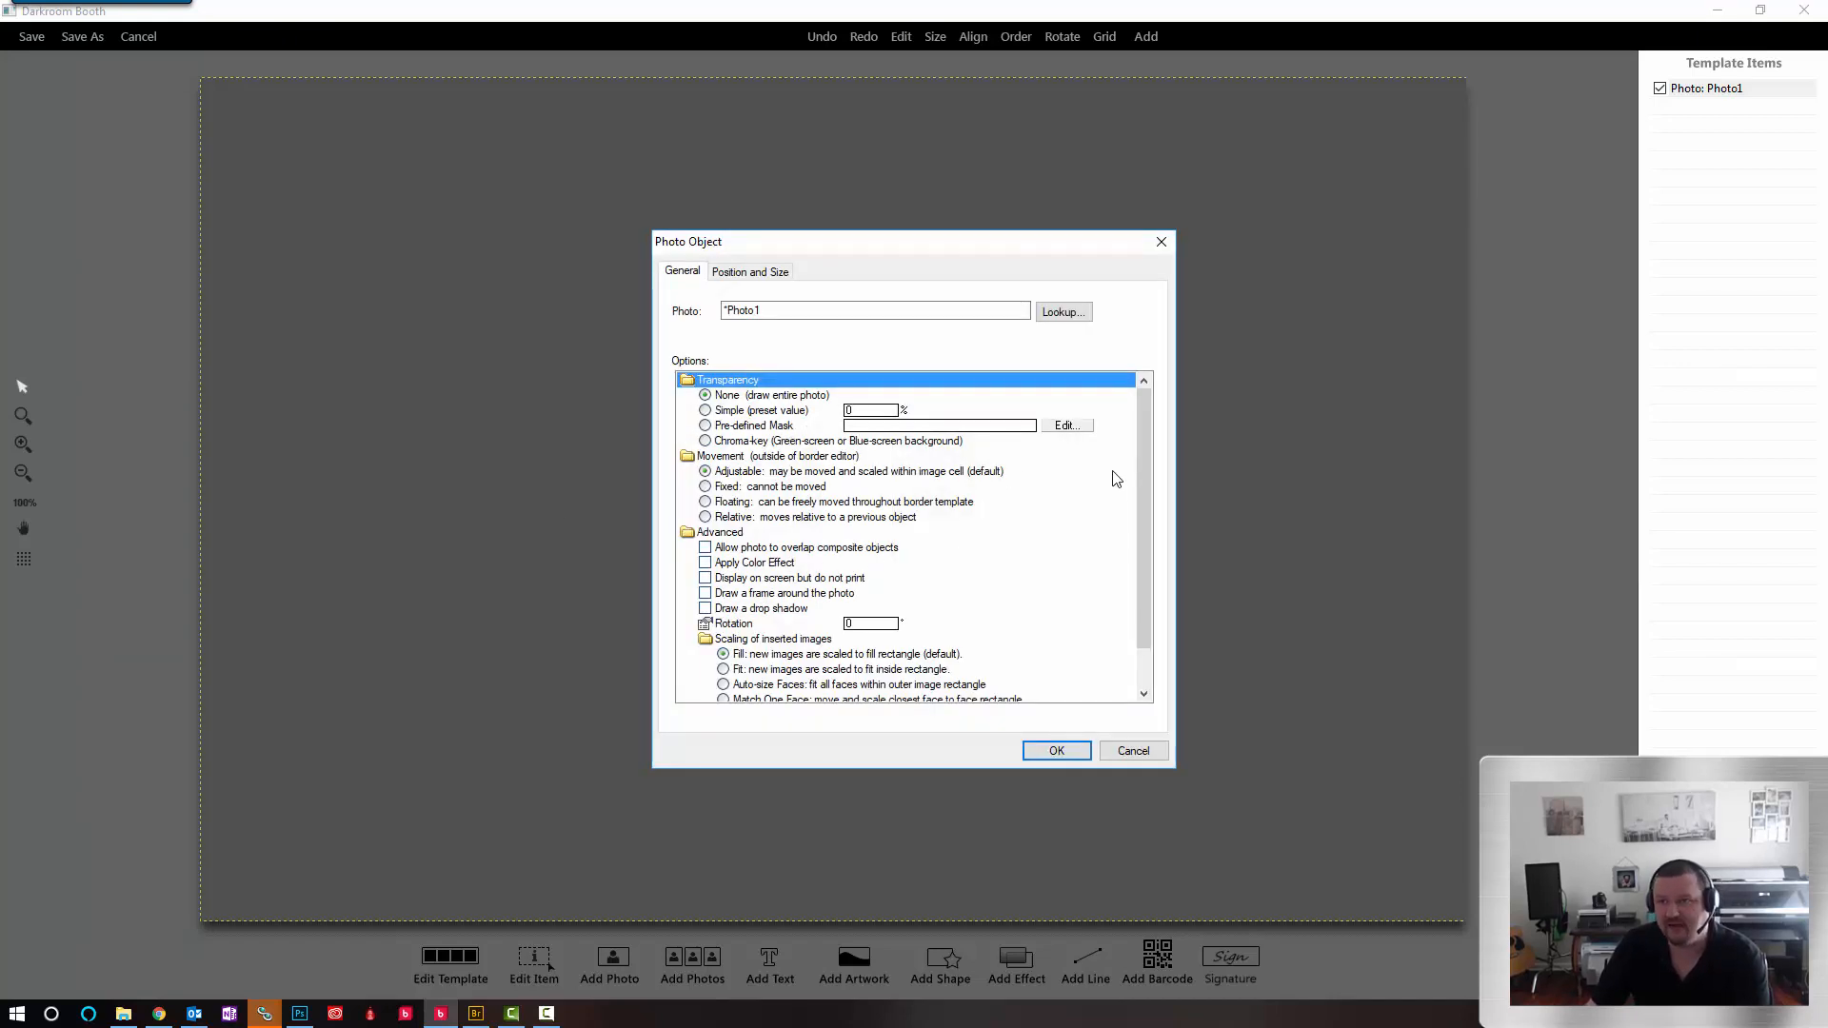
pyautogui.scroll(-1, 1015, 485)
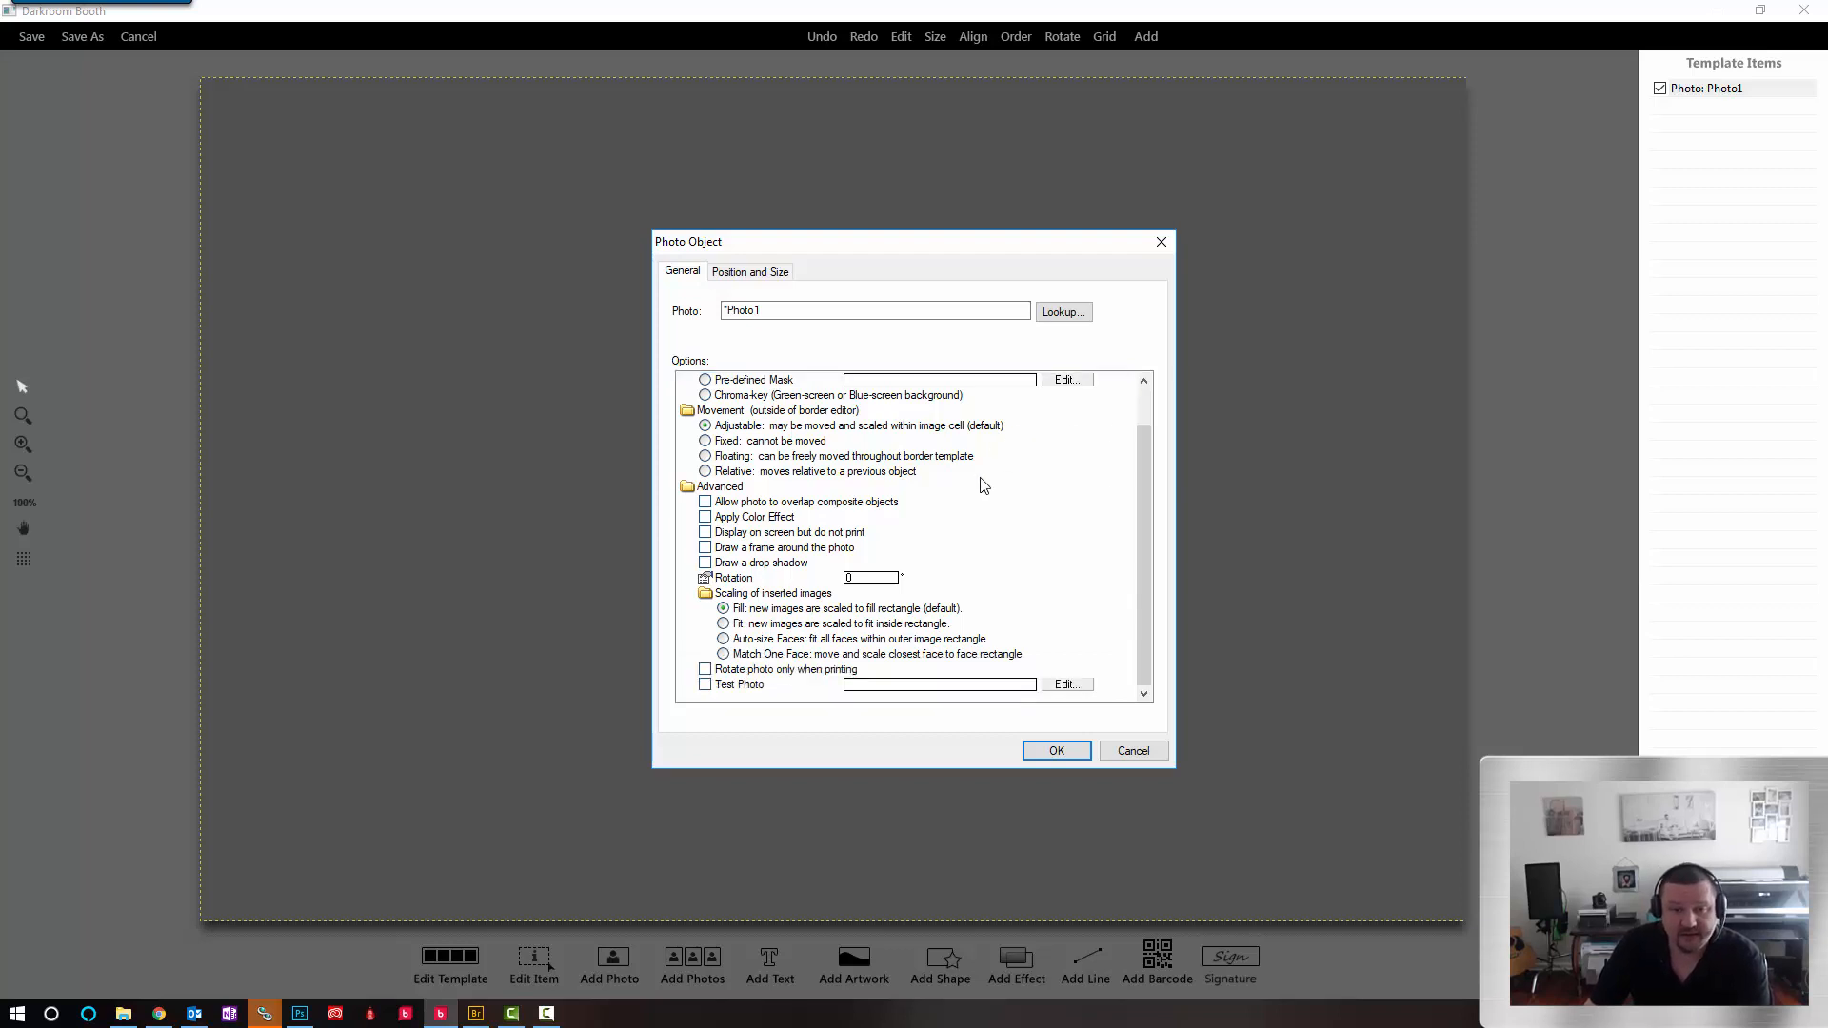
pyautogui.click(705, 517)
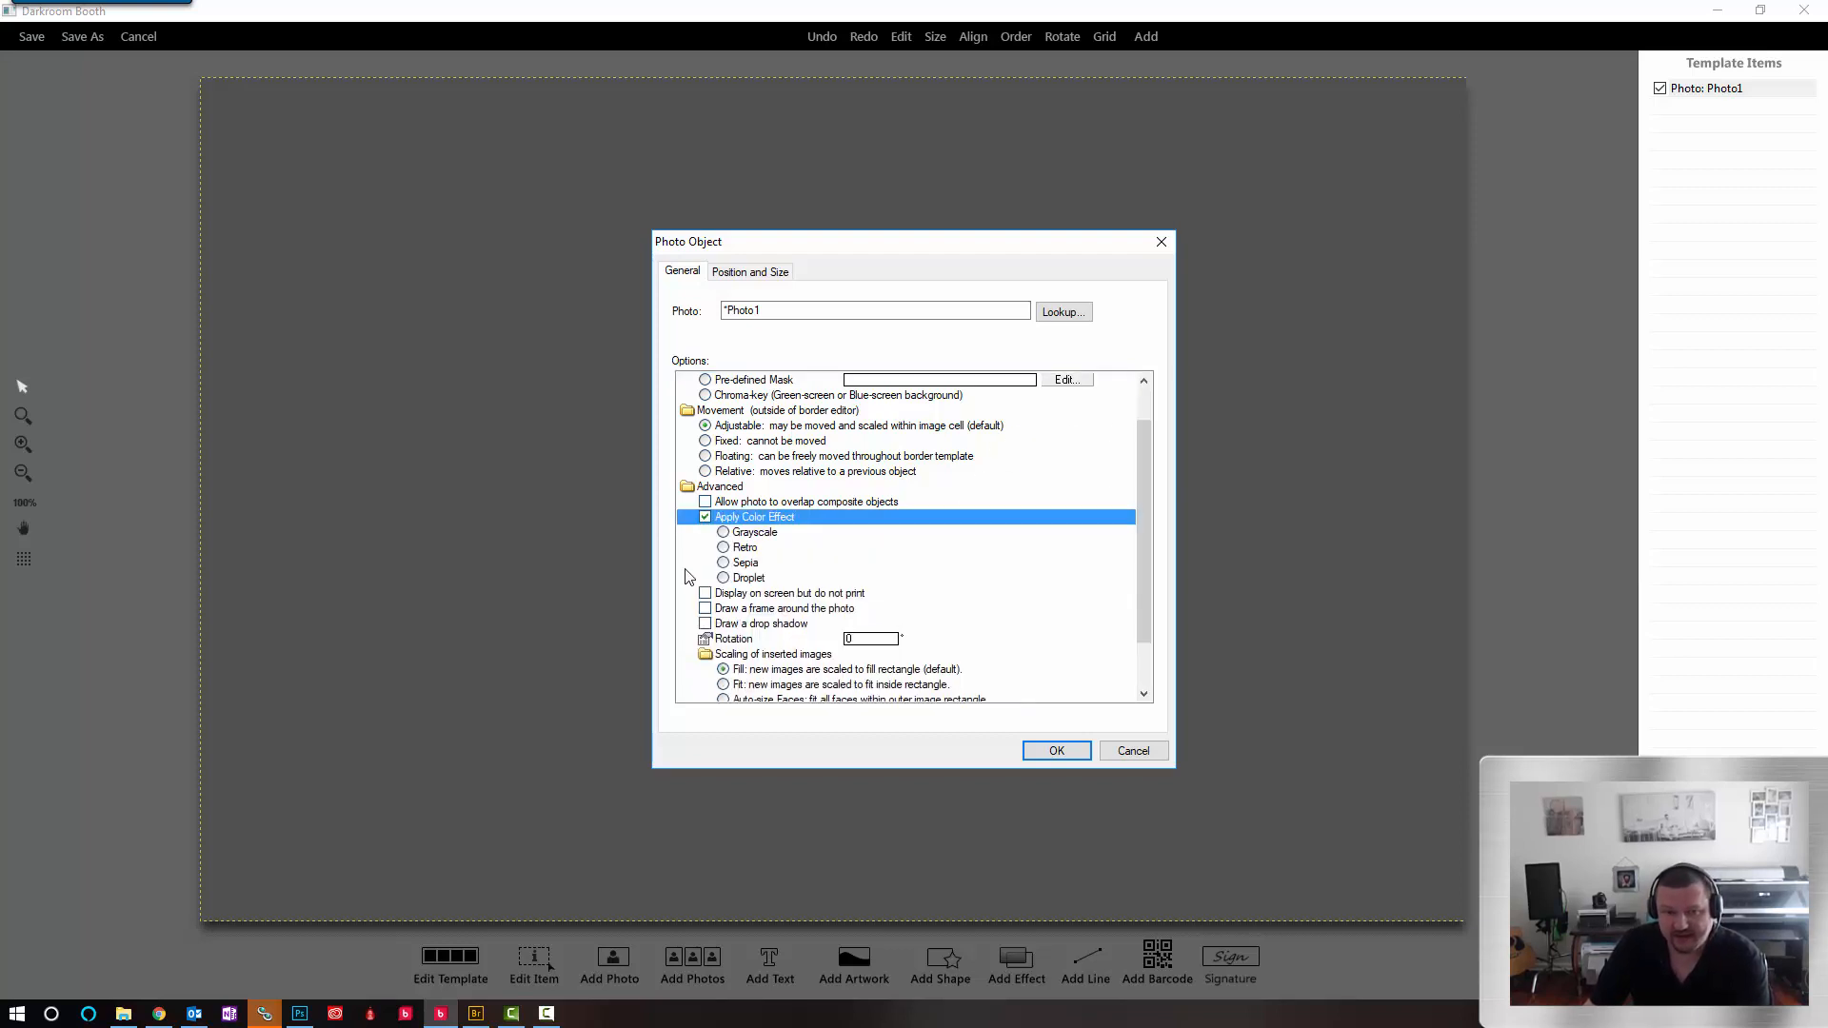
pyautogui.click(723, 581)
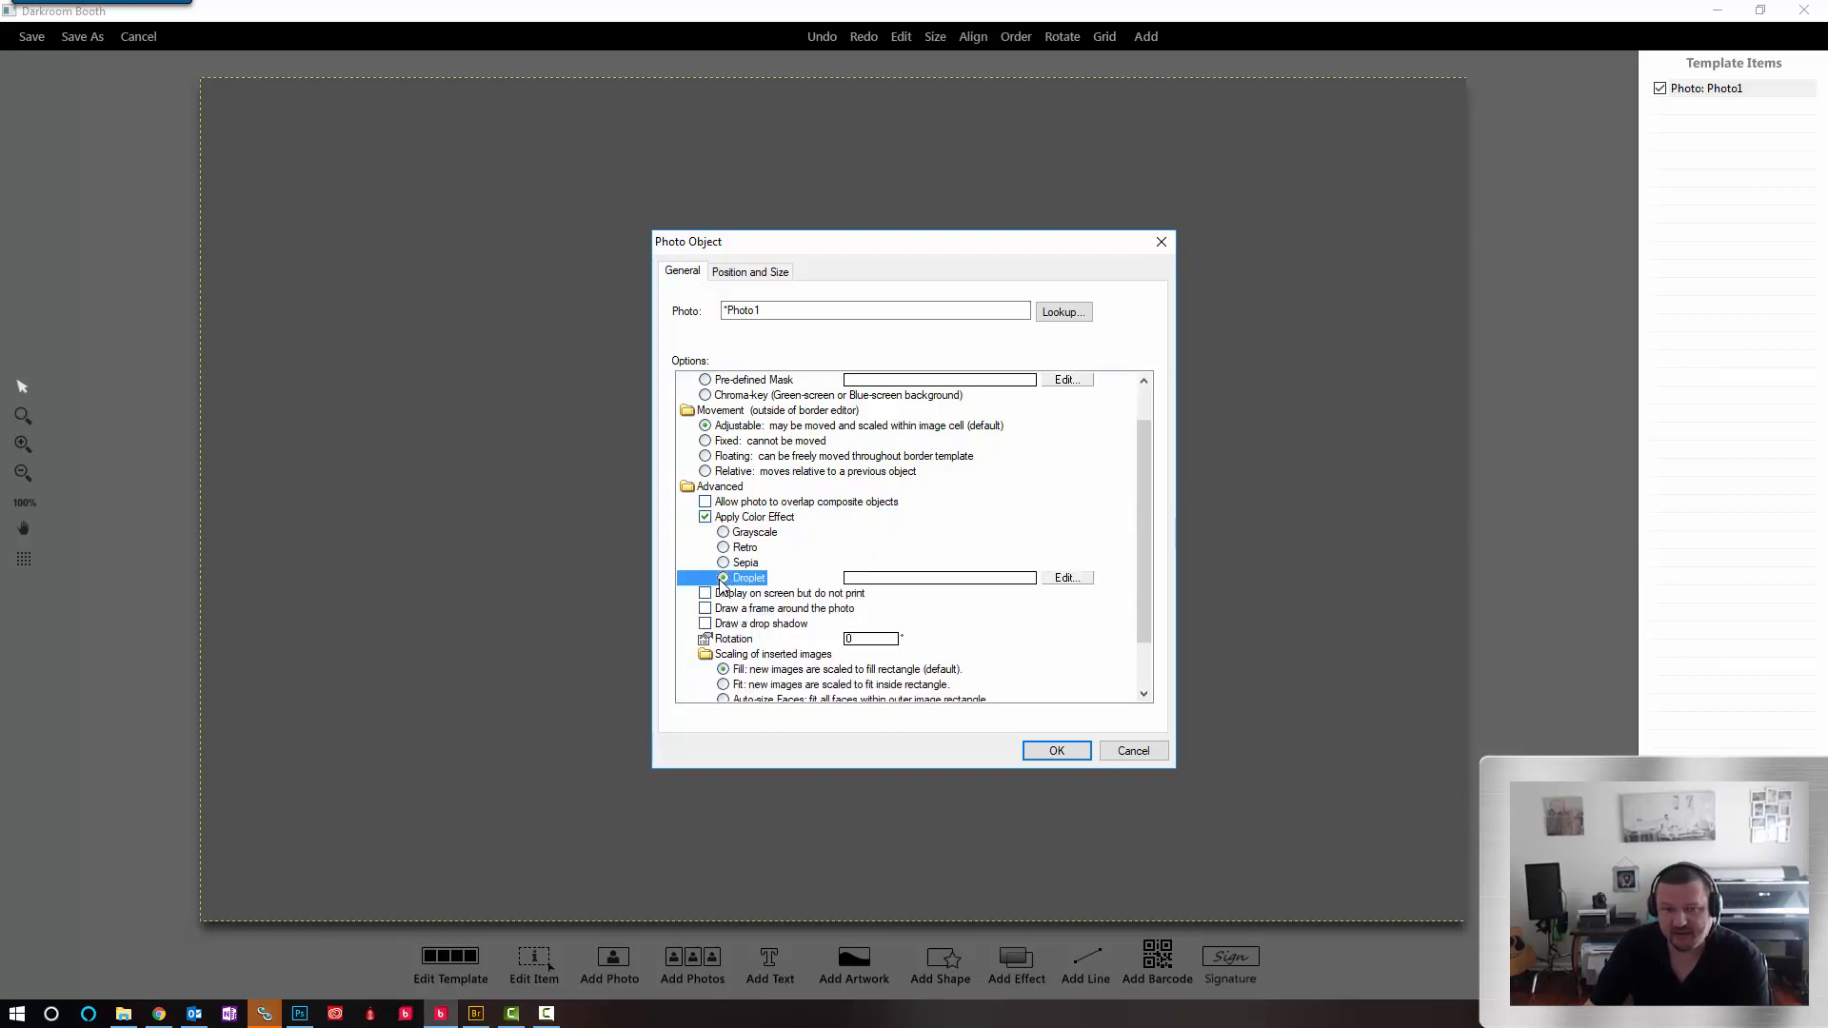
pyautogui.click(1081, 580)
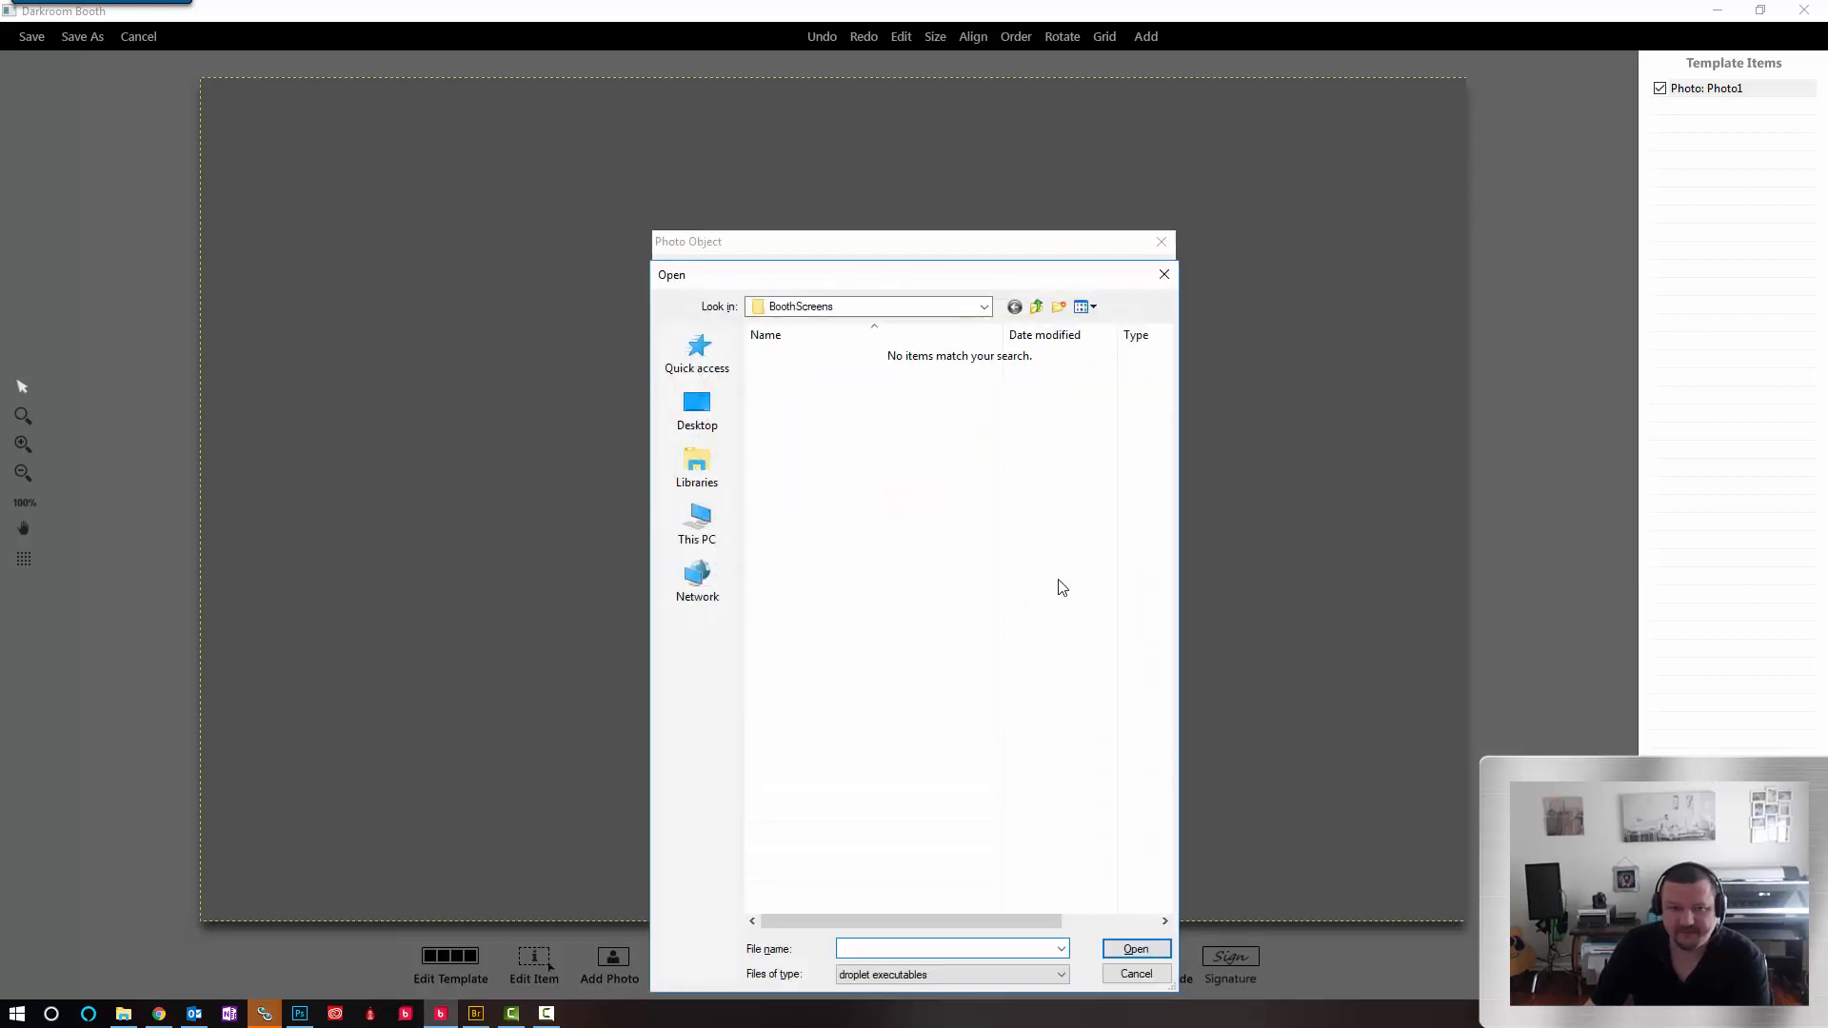
pyautogui.click(698, 417)
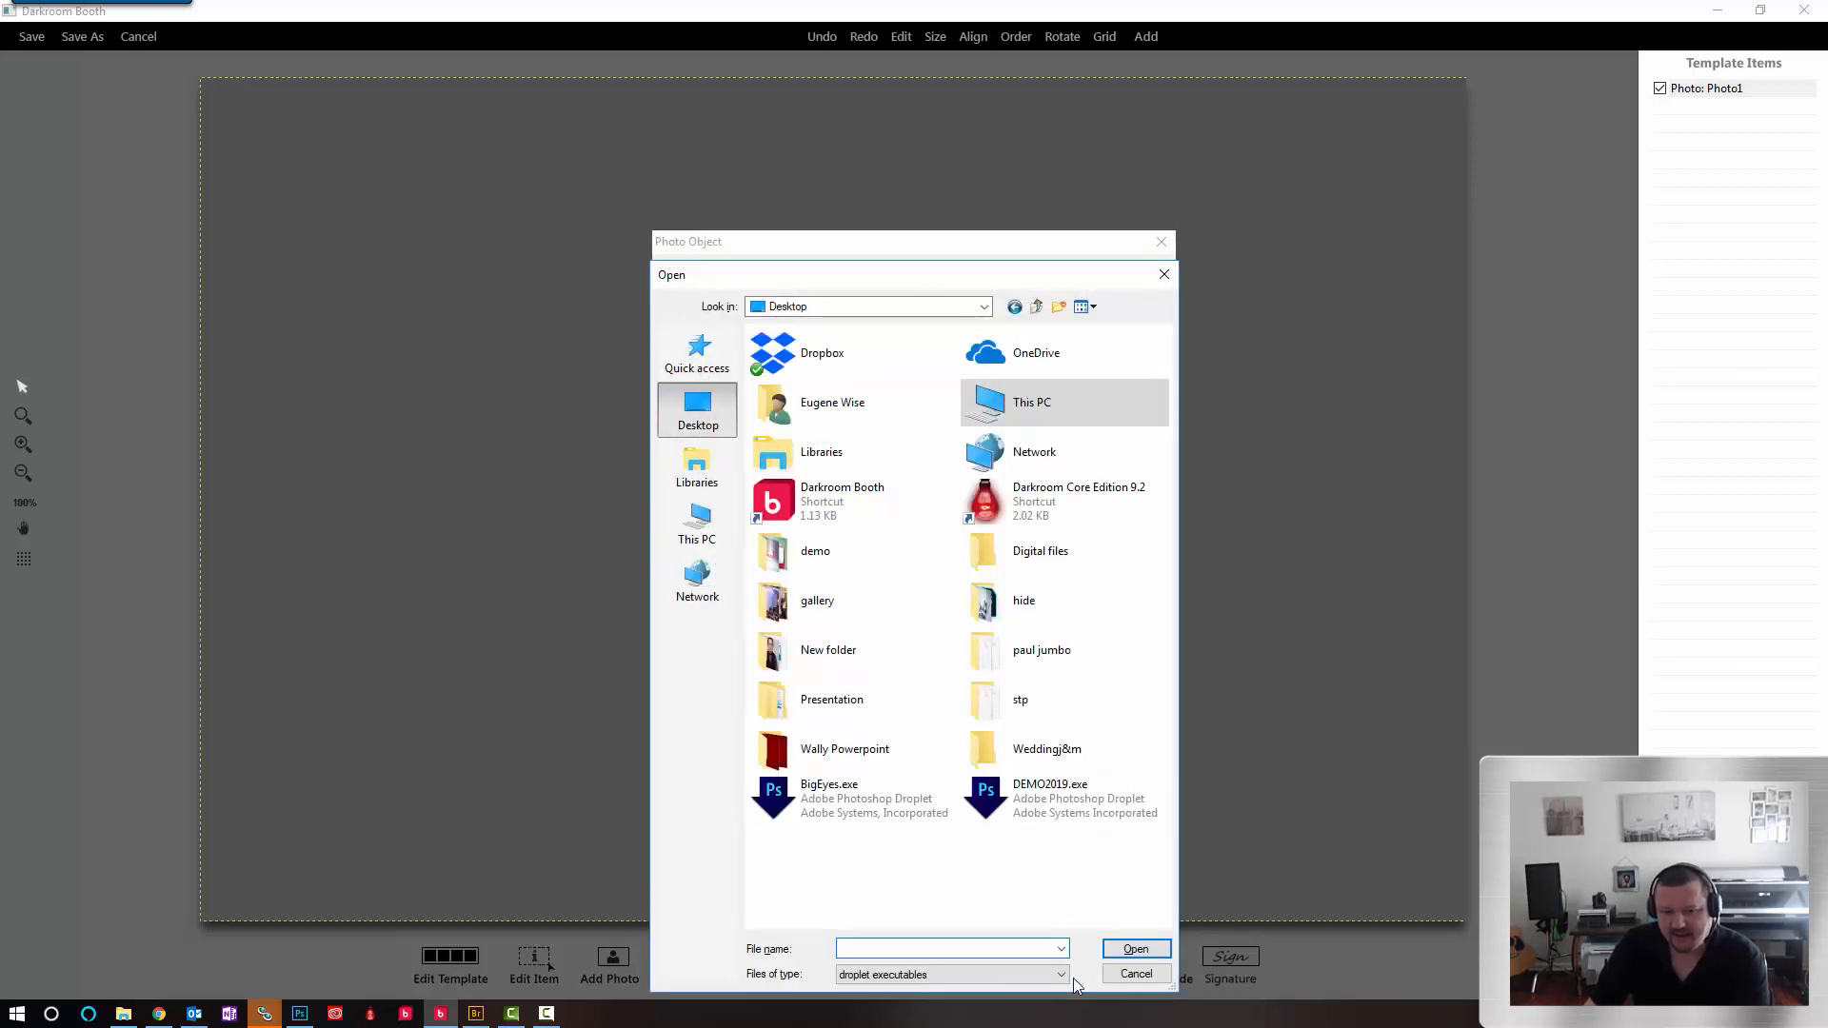
pyautogui.click(811, 809)
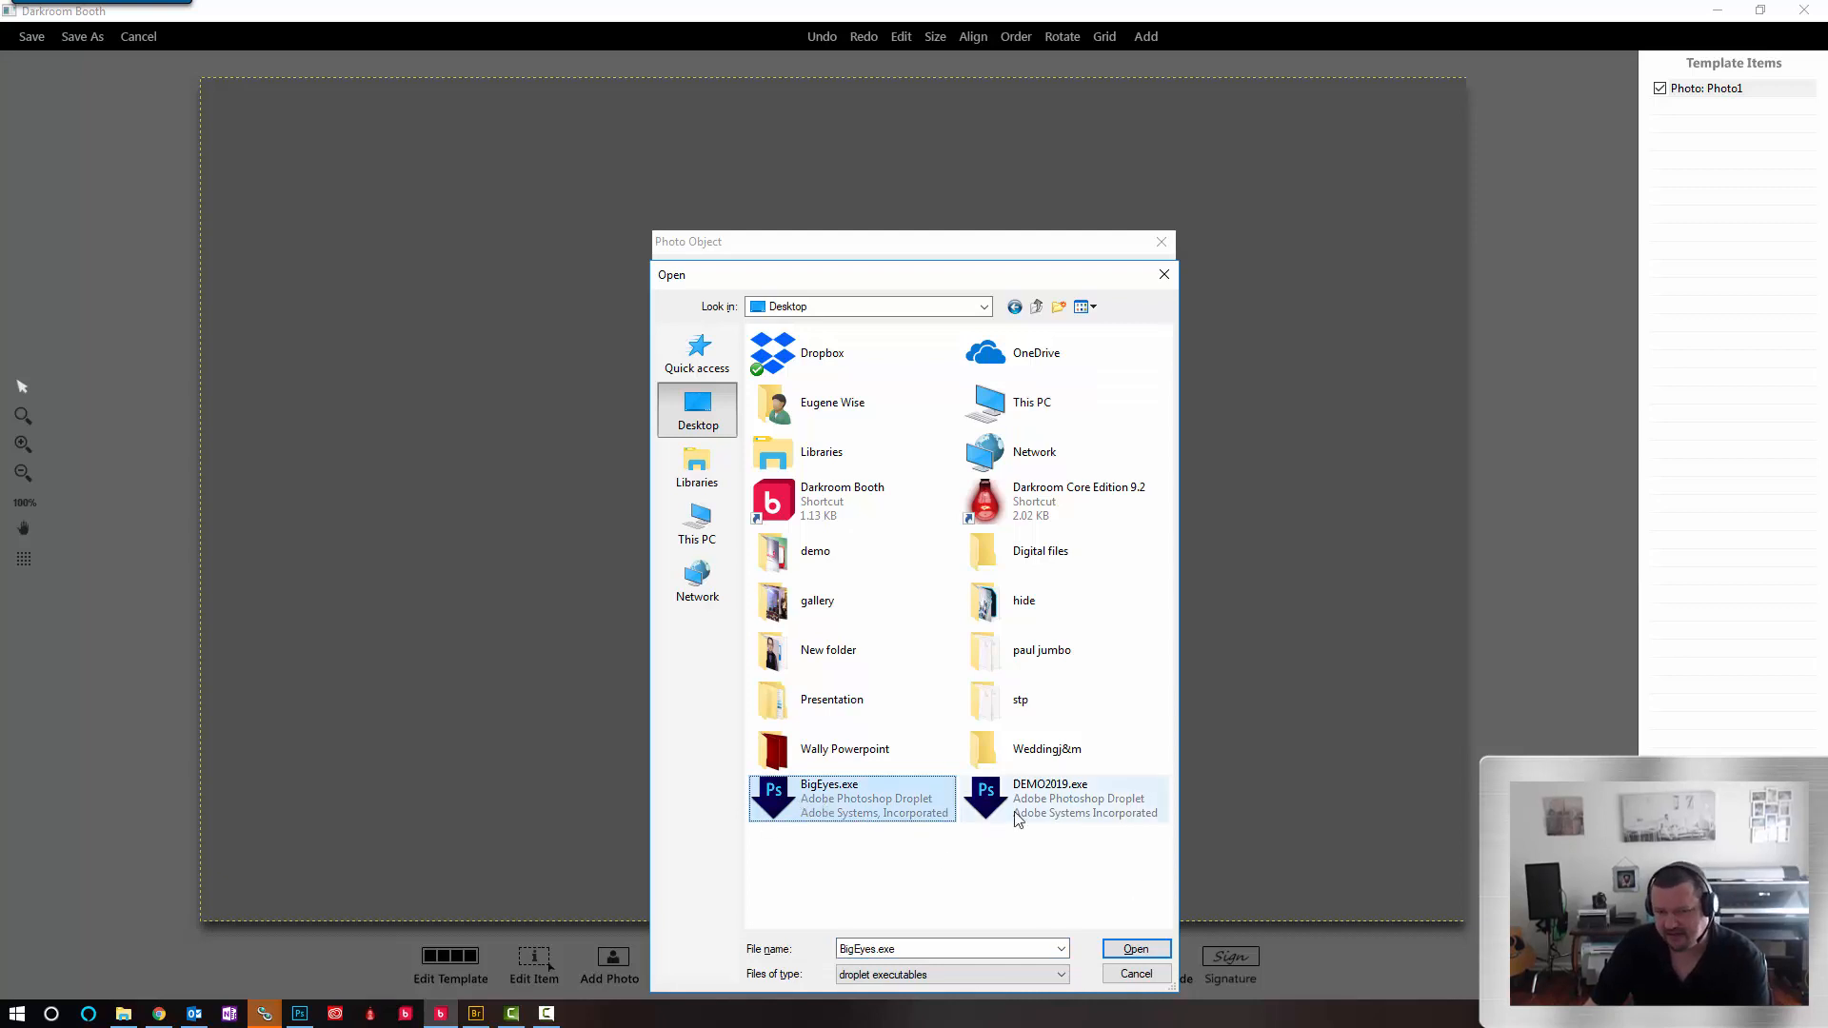
pyautogui.click(1138, 950)
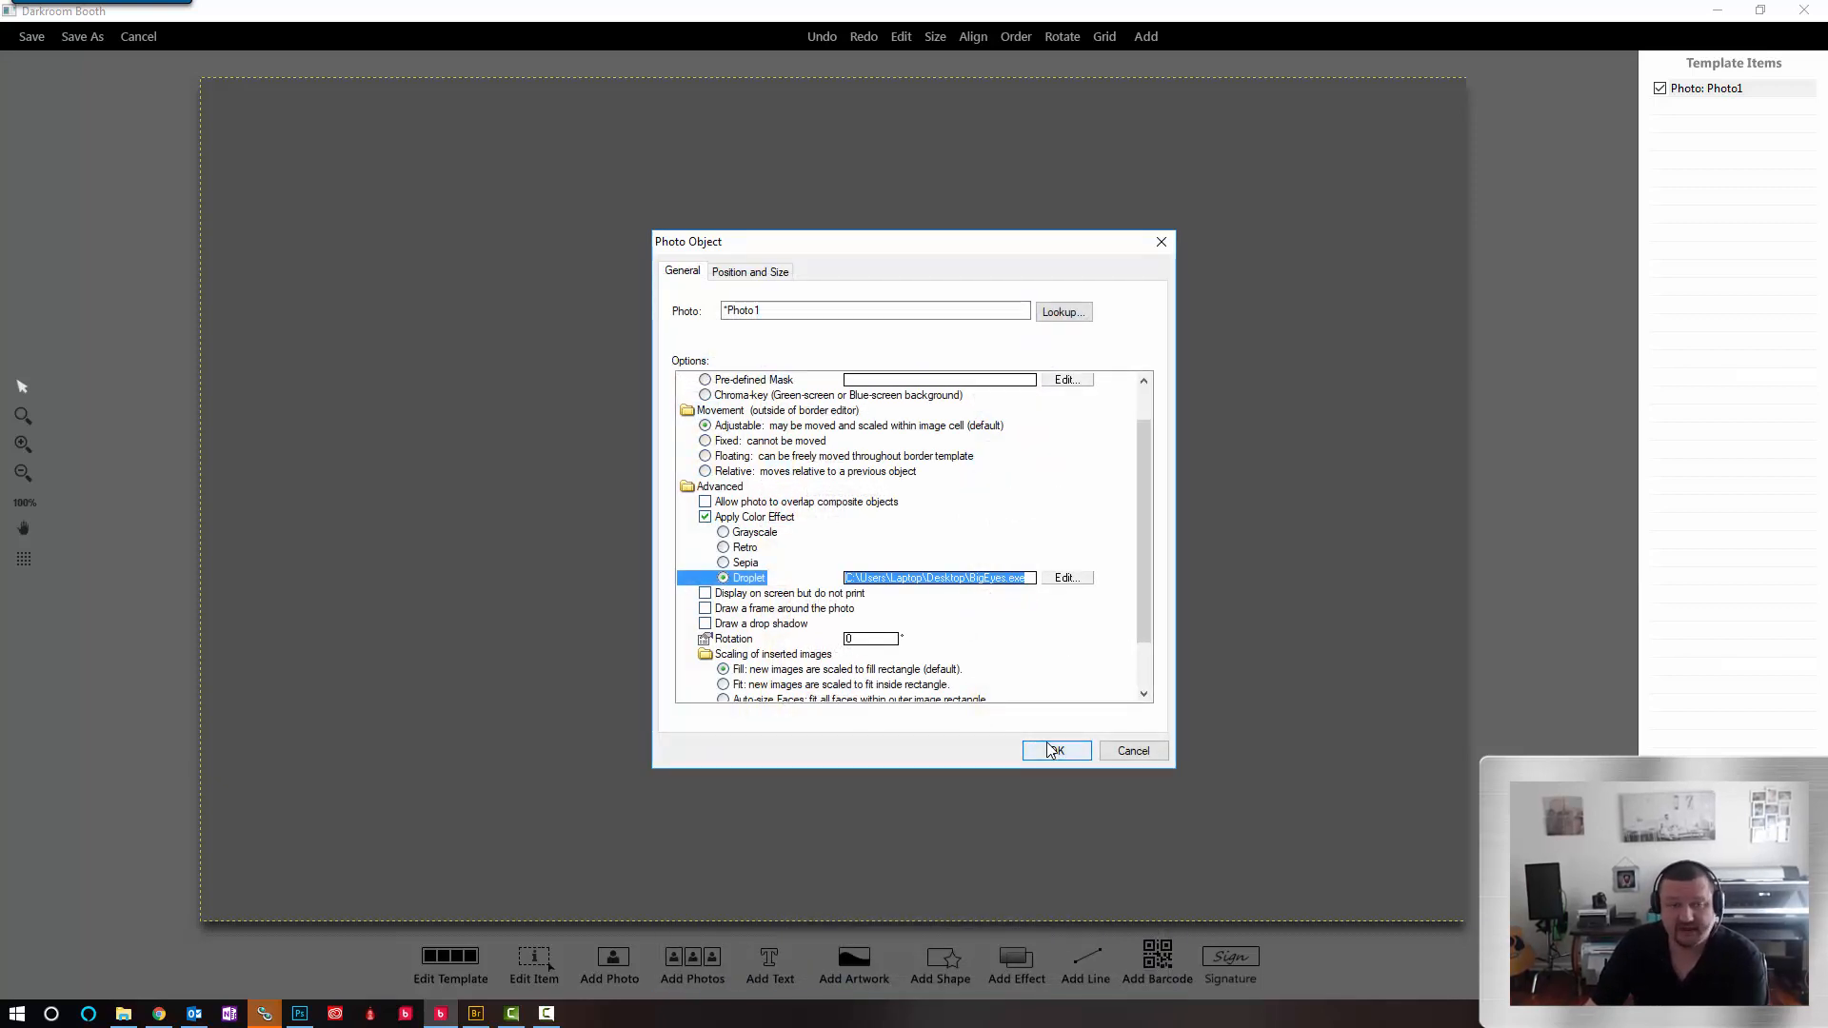
pyautogui.click(1053, 751)
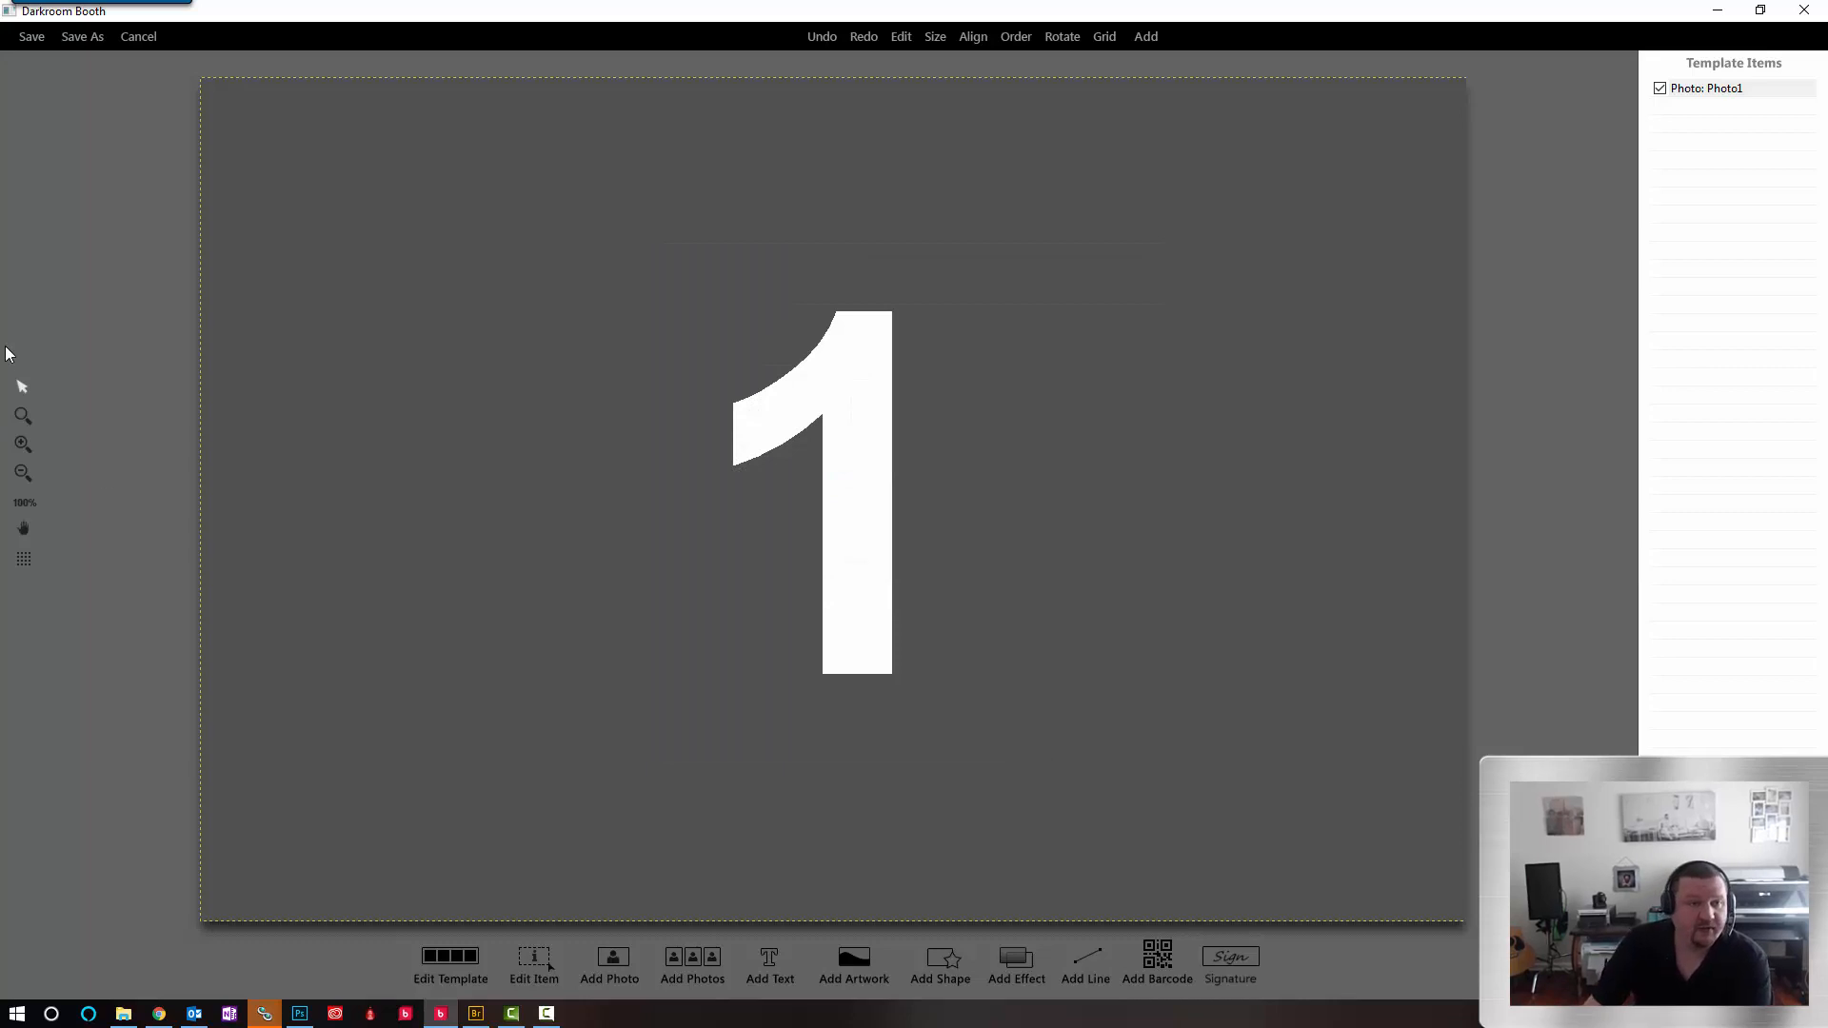
# Save the edited template and choose Droplet demo as the event's print template
pyautogui.click(36, 38)
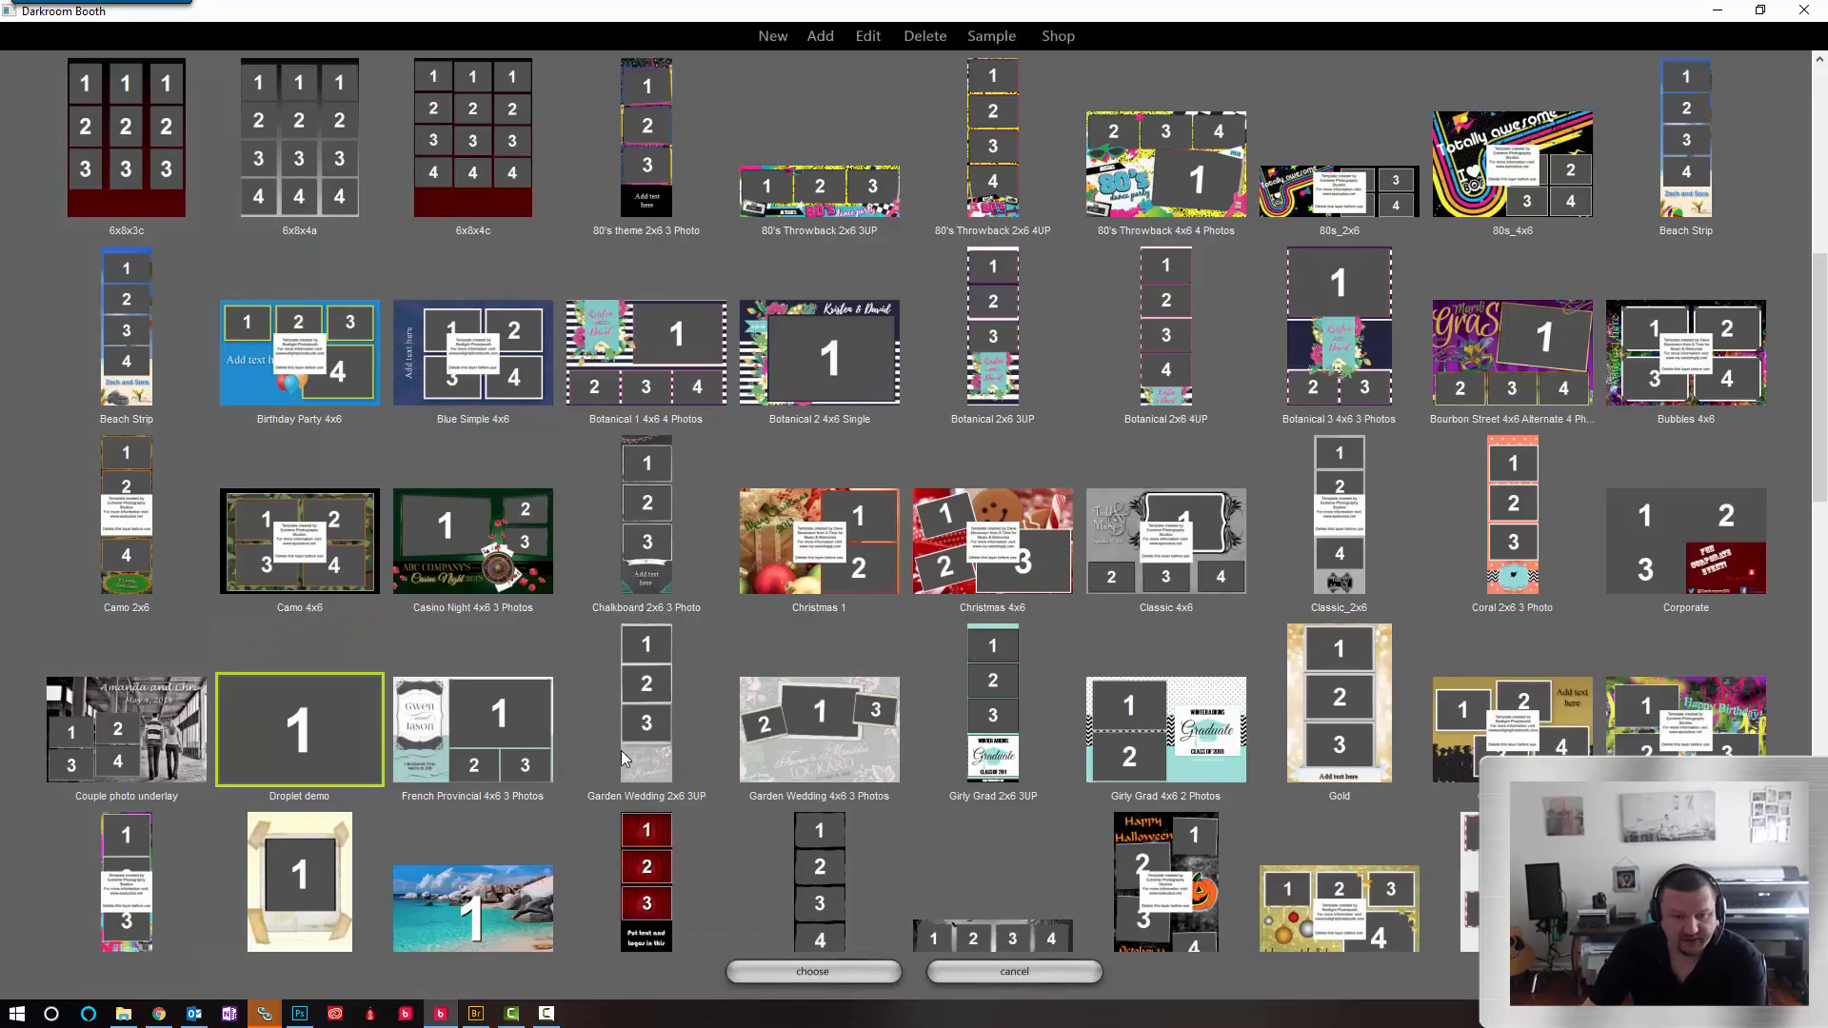
pyautogui.click(853, 971)
# Open the event's Text settings and make sure Review Photo is enabled
pyautogui.click(533, 48)
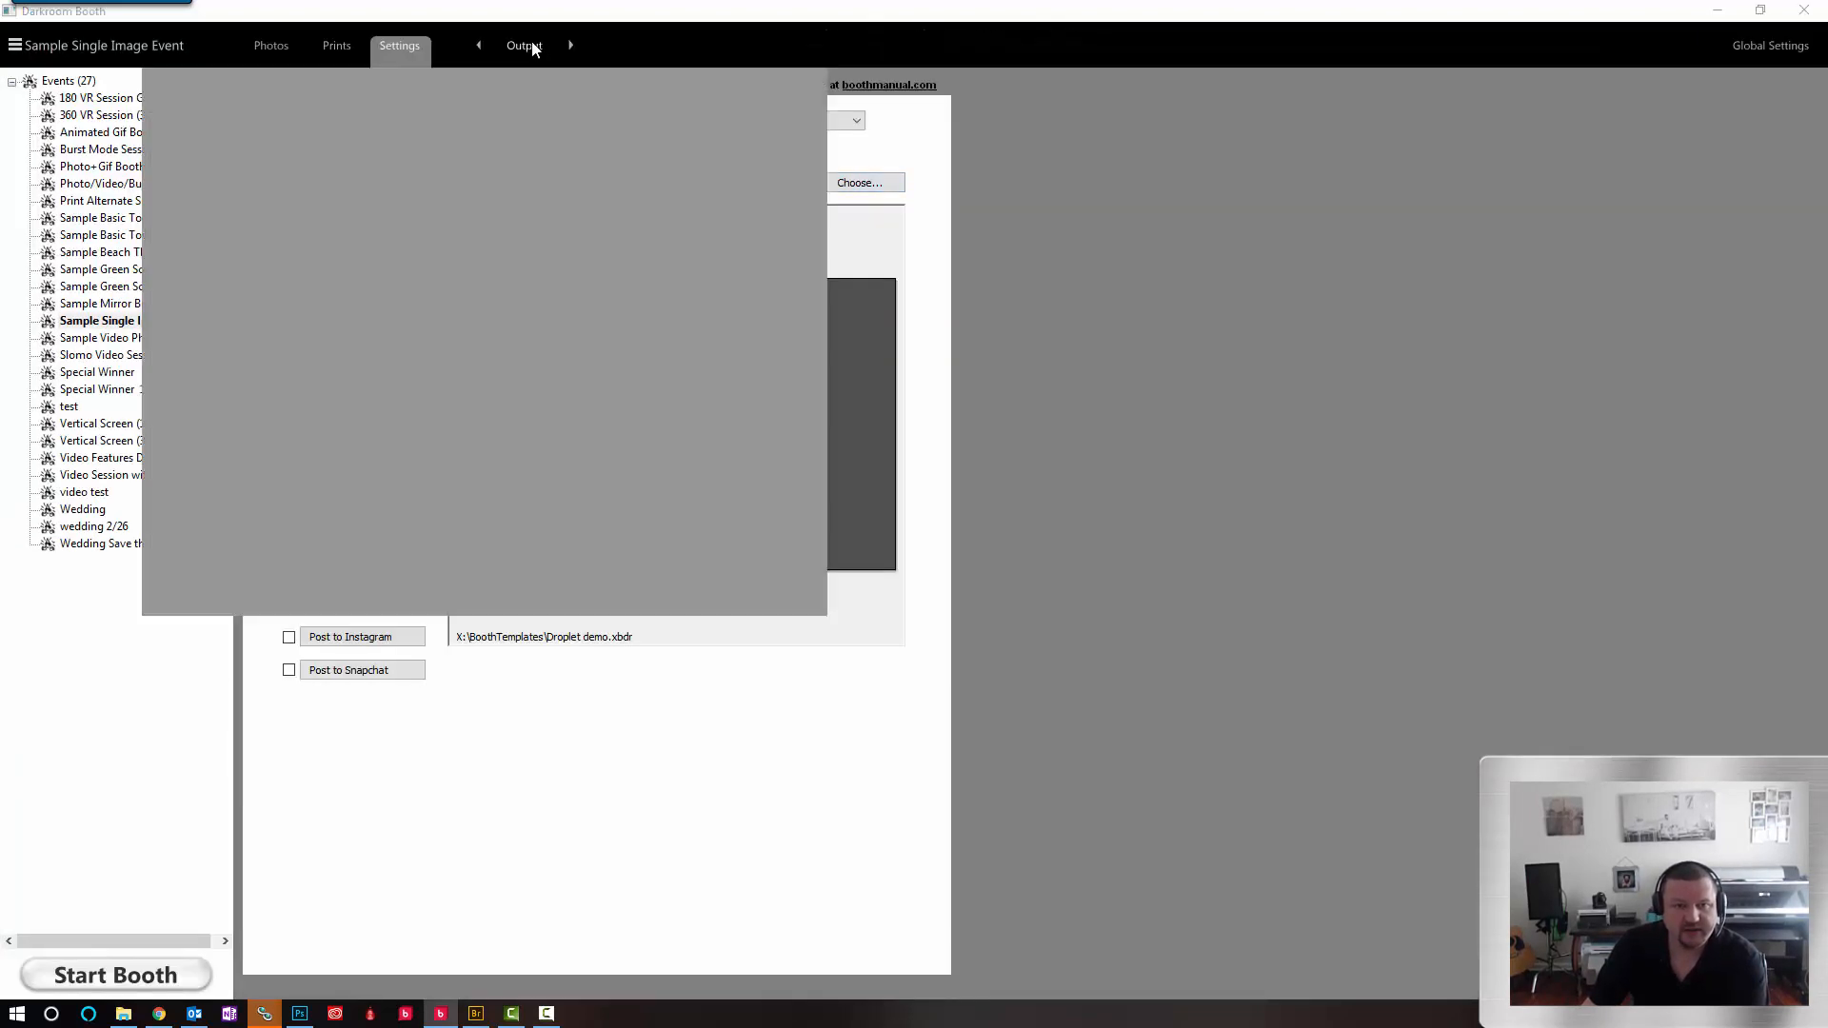
pyautogui.click(563, 243)
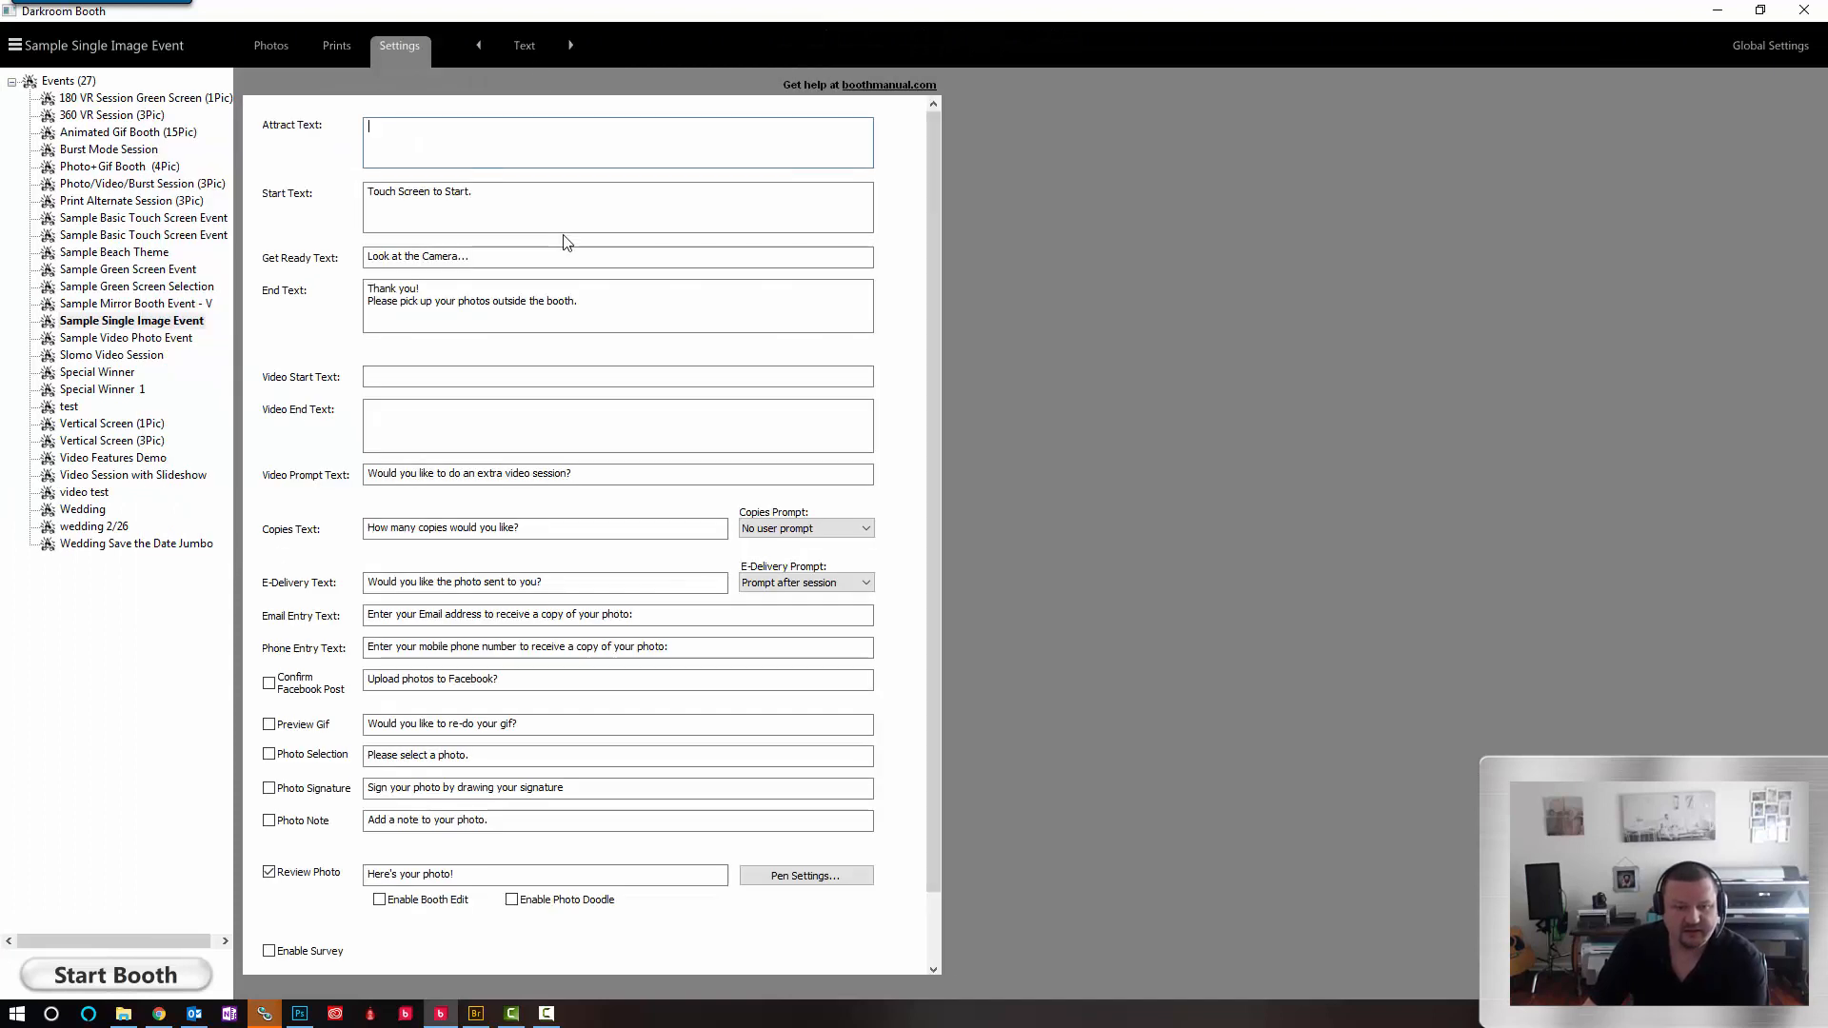
pyautogui.click(269, 873)
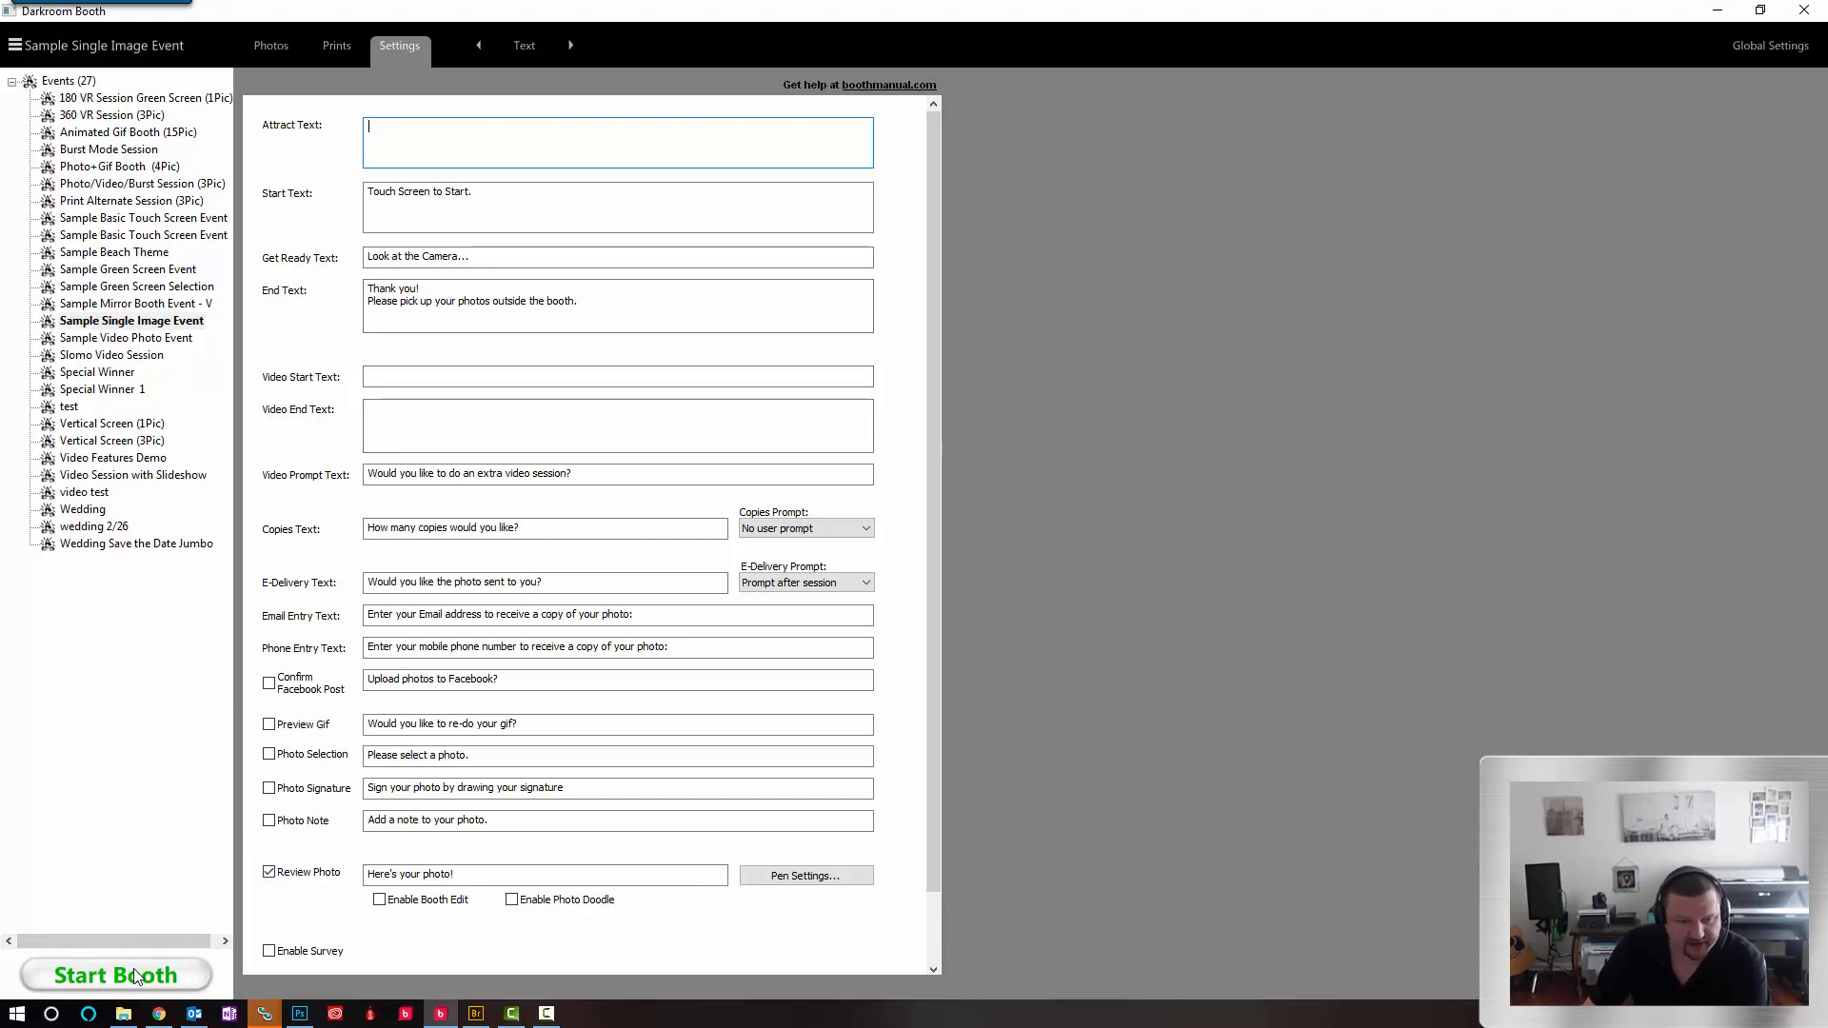
# Launch the booth for Sample Single Image Event and start a photo session to test the droplet
pyautogui.click(133, 976)
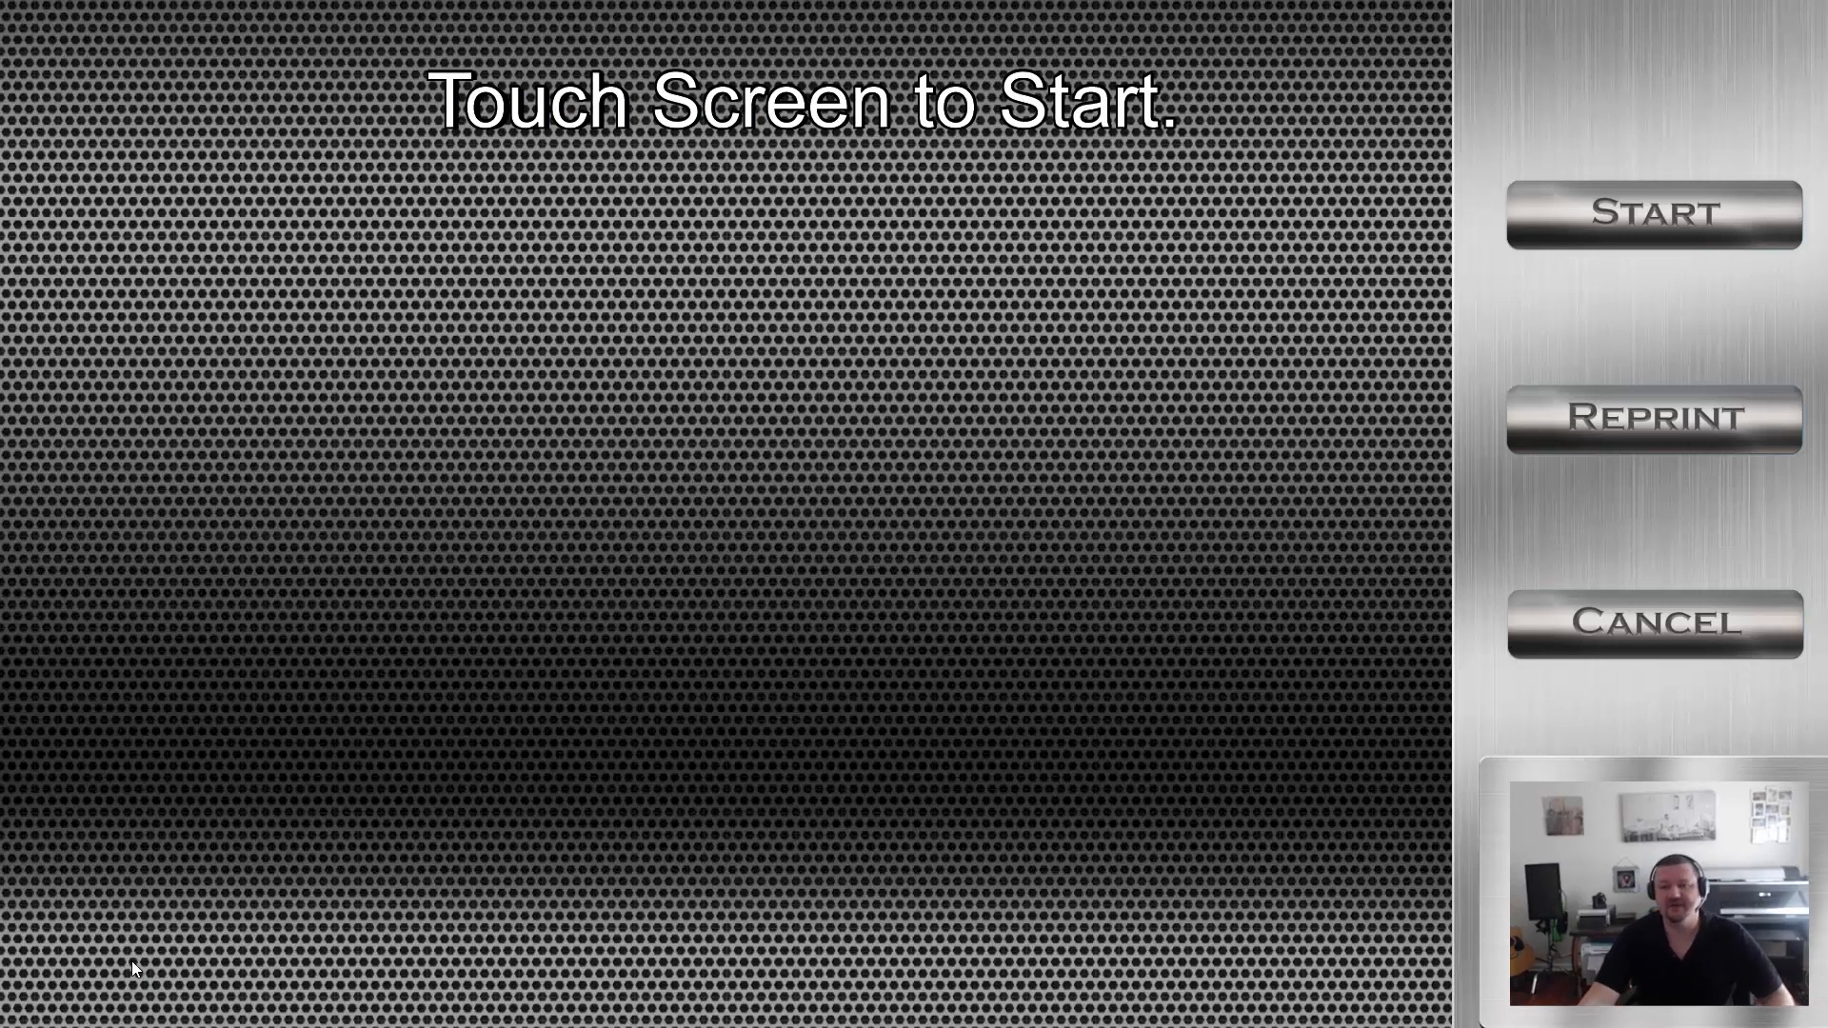
pyautogui.click(1681, 222)
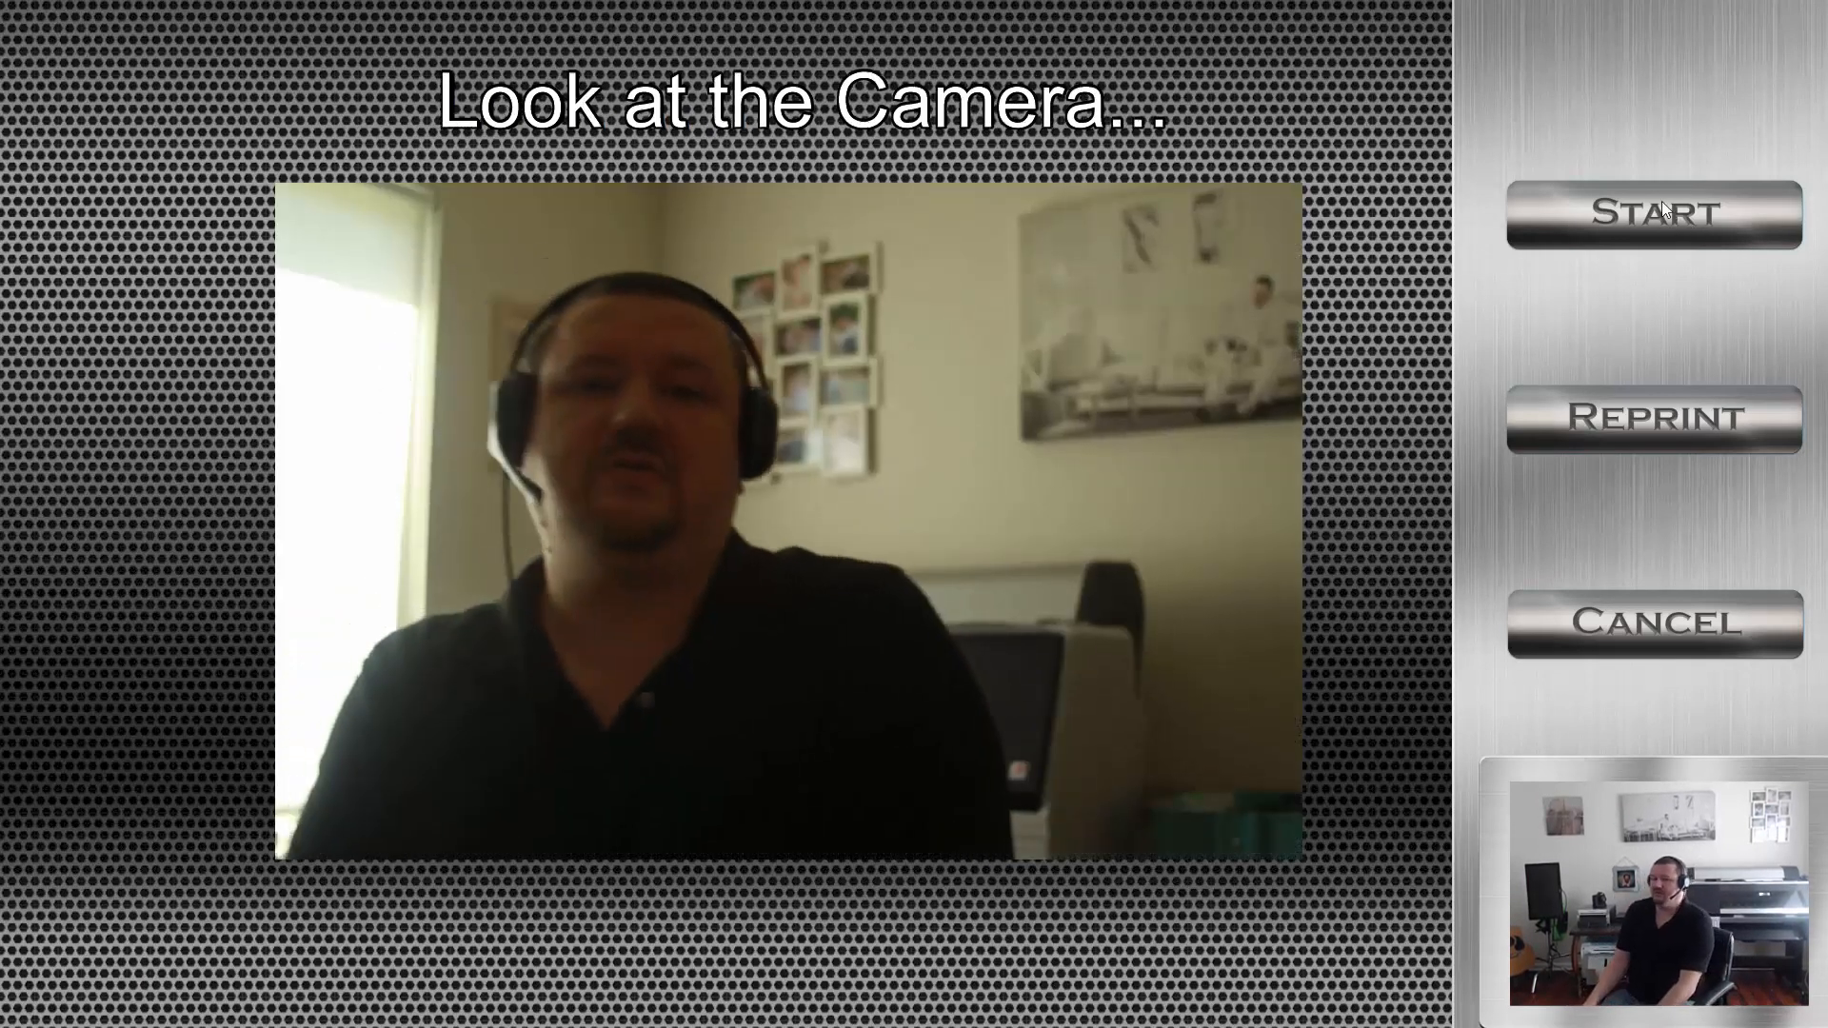